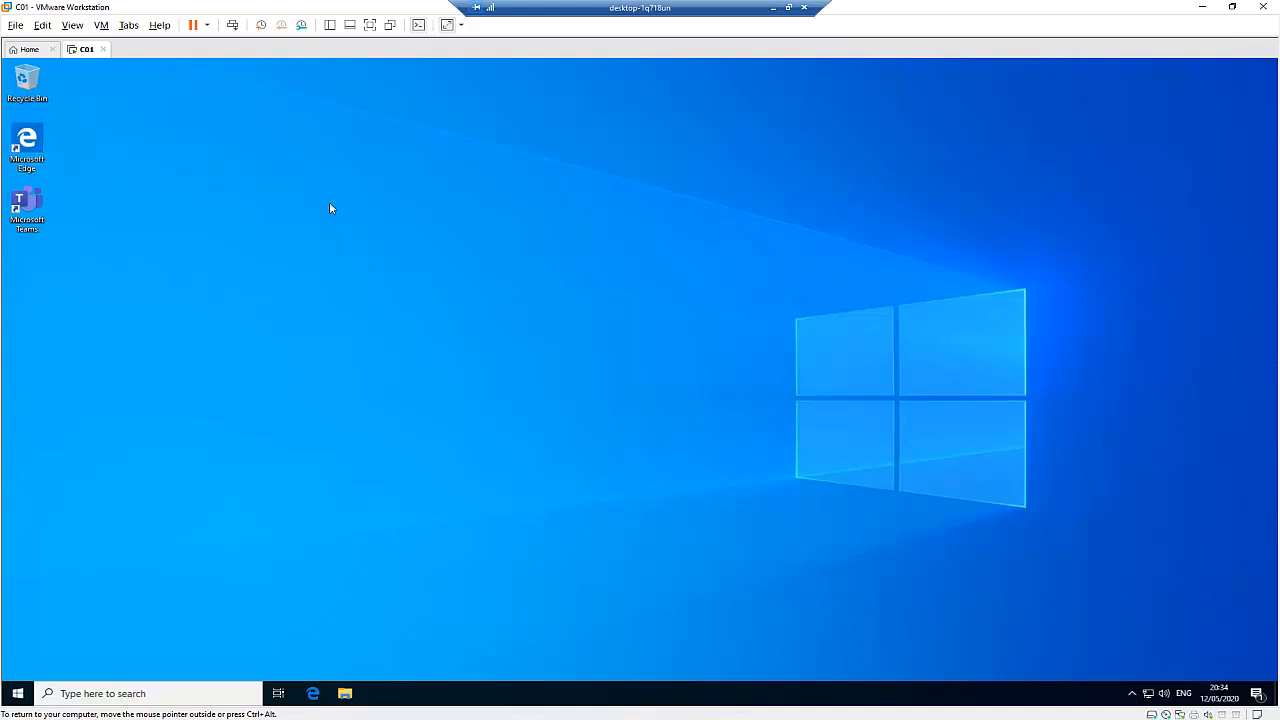
Step: Check the installed Microsoft Edge version in the browser's general settings, then close the browser
double_click(48, 150)
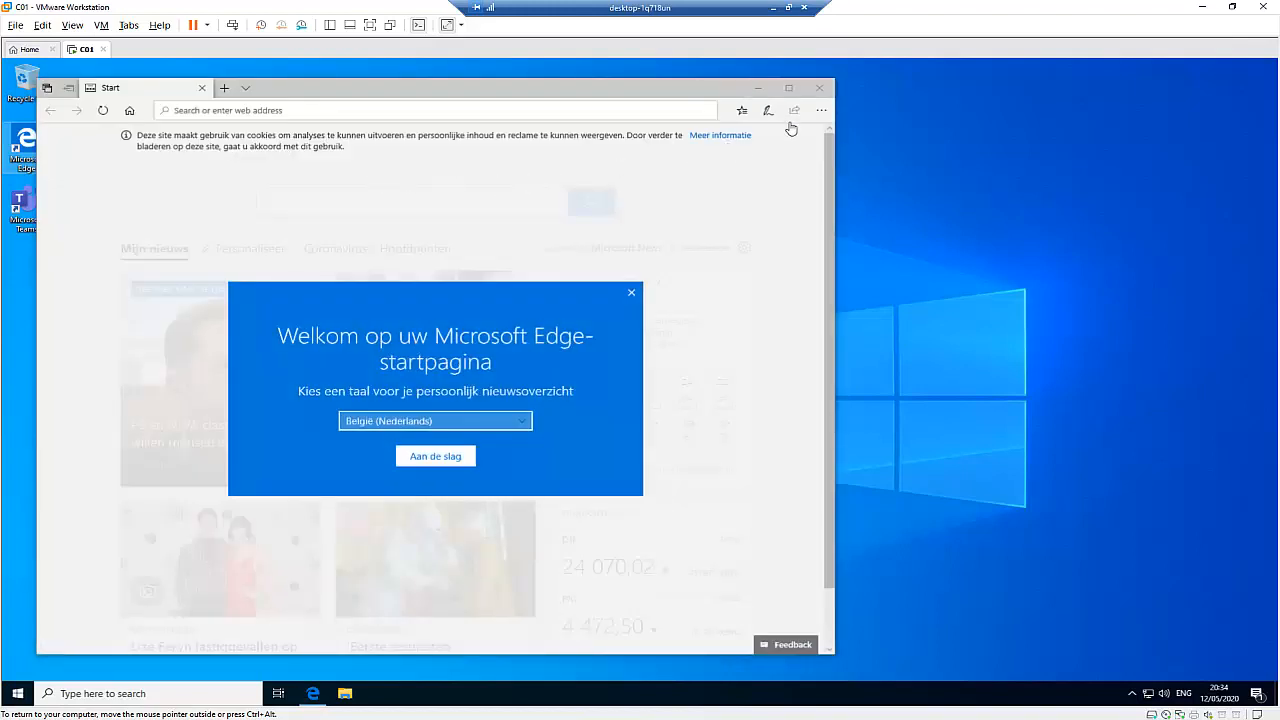
click(821, 112)
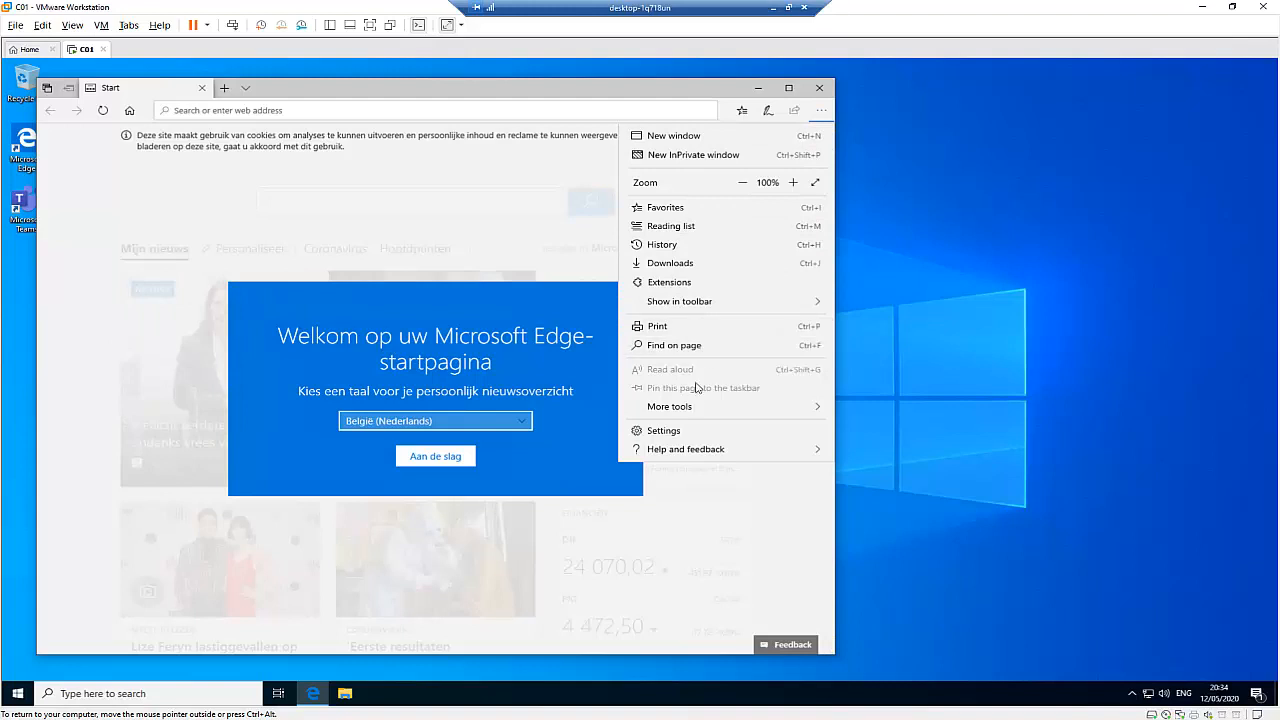
click(686, 433)
scroll(726, 318, down, 2)
scroll(726, 318, down, 5)
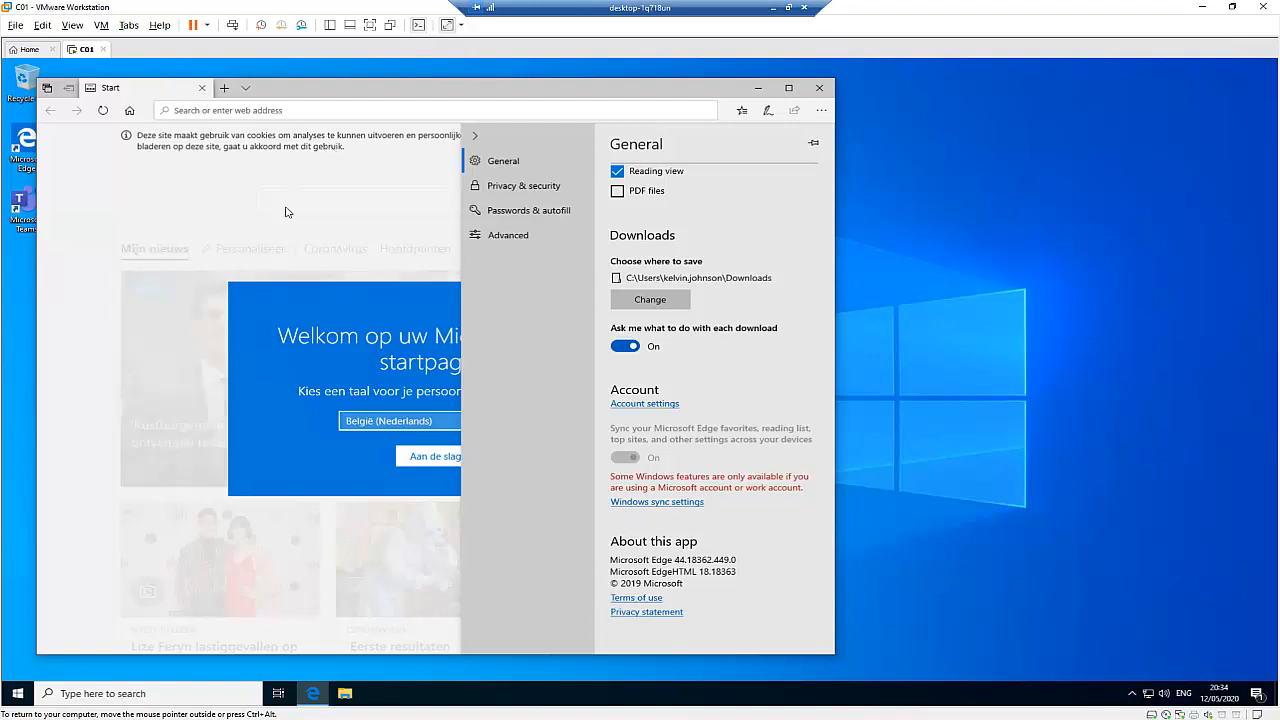
click(80, 693)
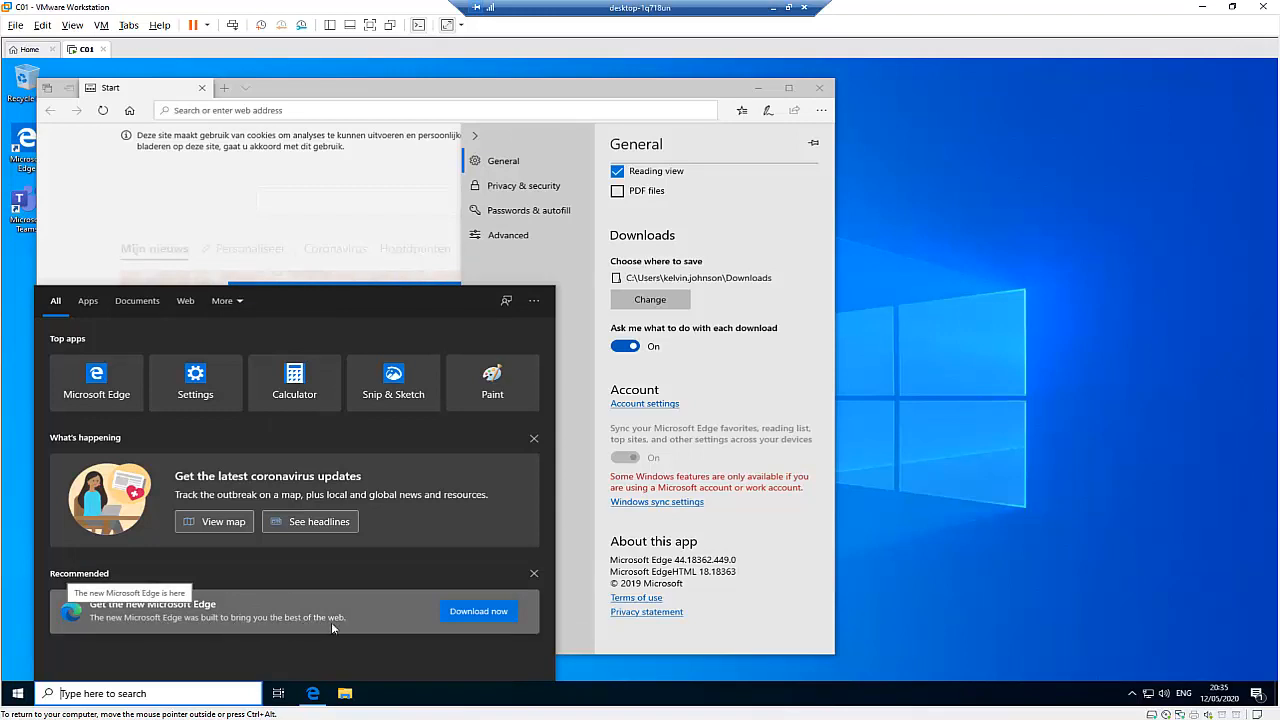
click(816, 93)
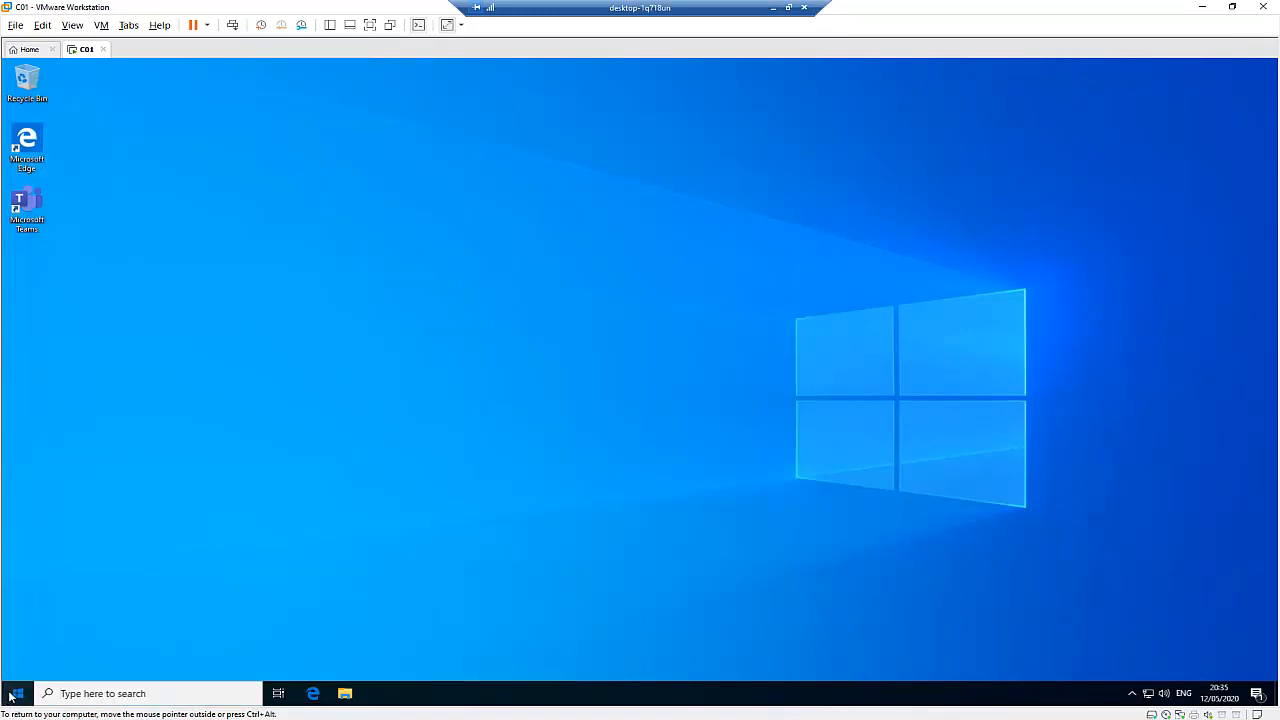
Step: Search Windows for "microsoft edge" and open the download page of the recommended new version
click(12, 694)
text(mi)
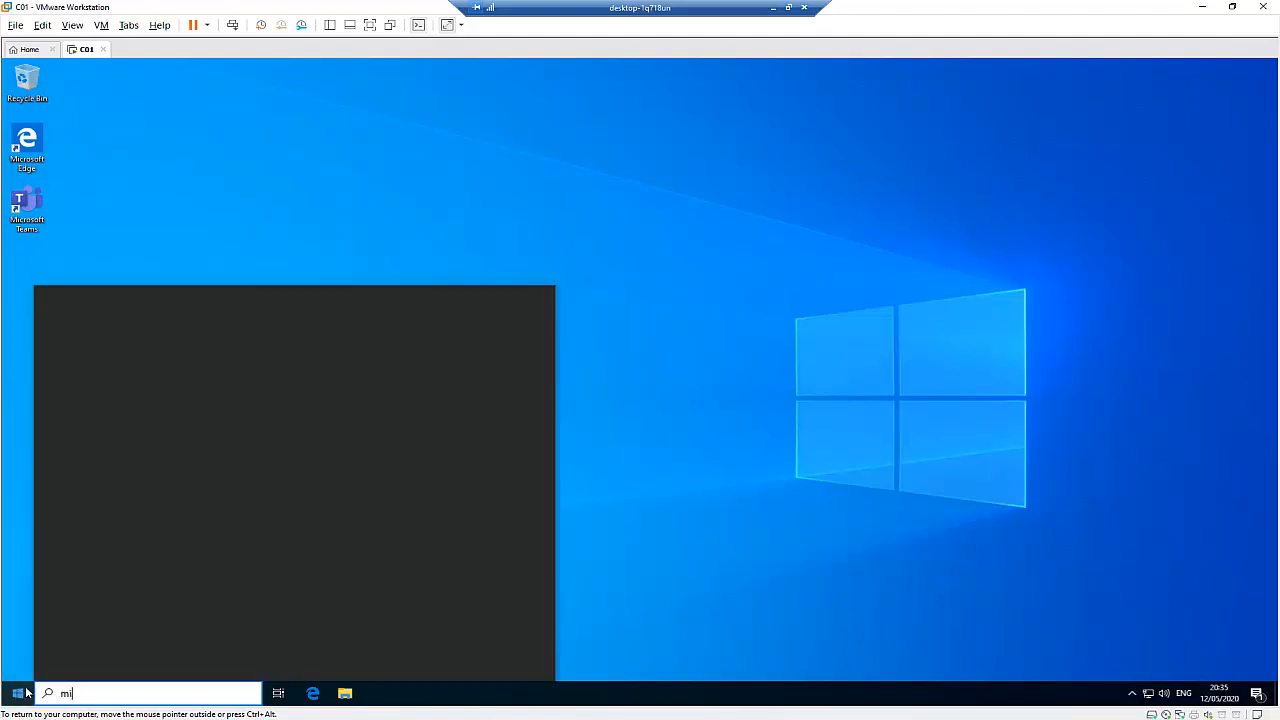
text(crosoft edg)
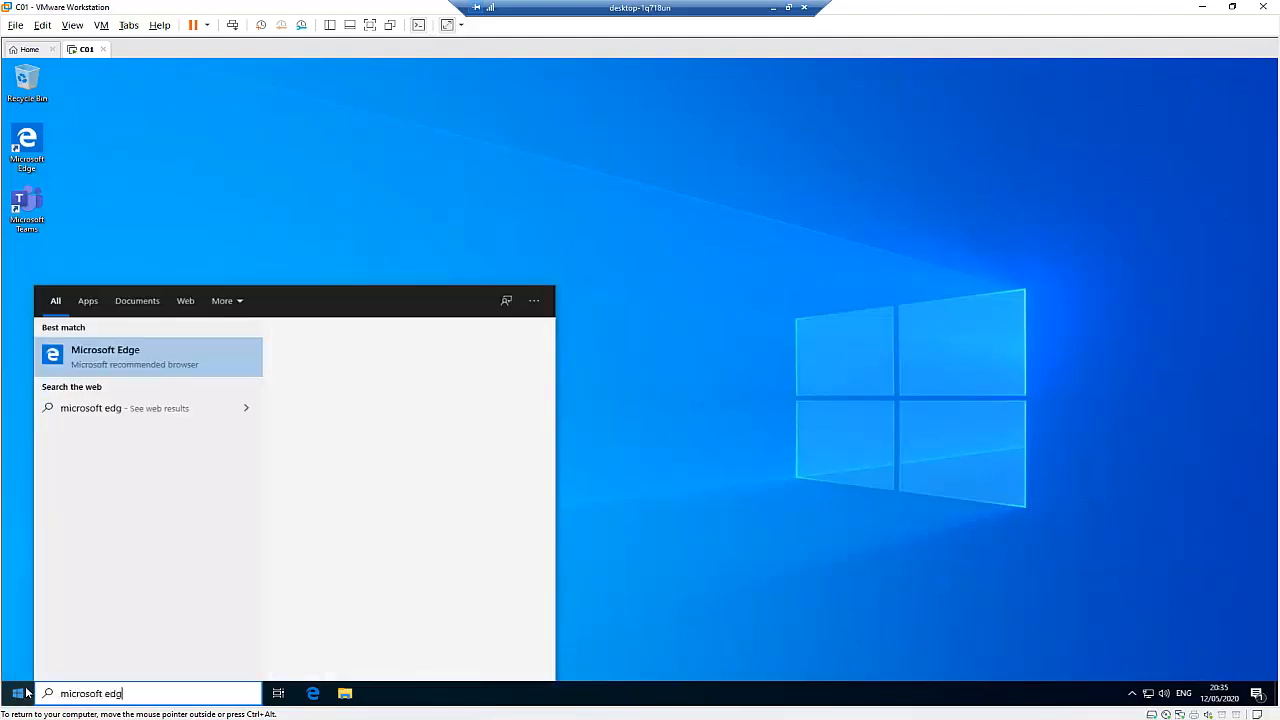
text(e)
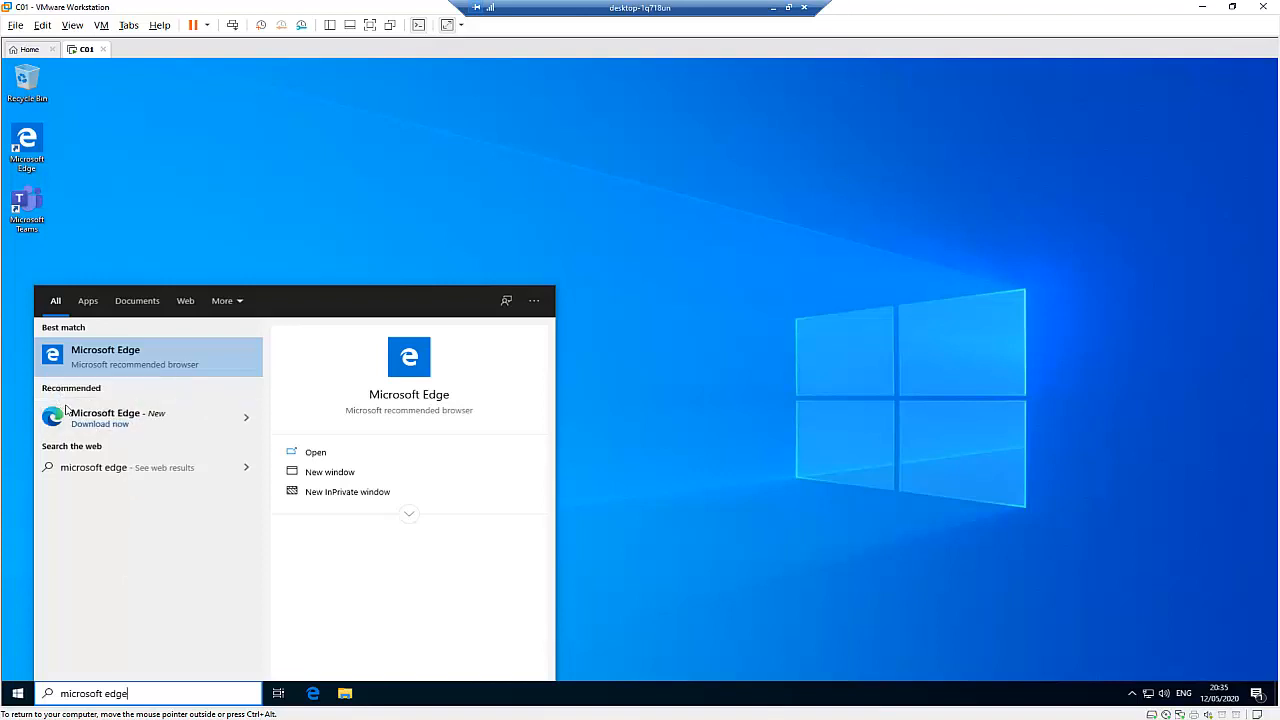
click(145, 418)
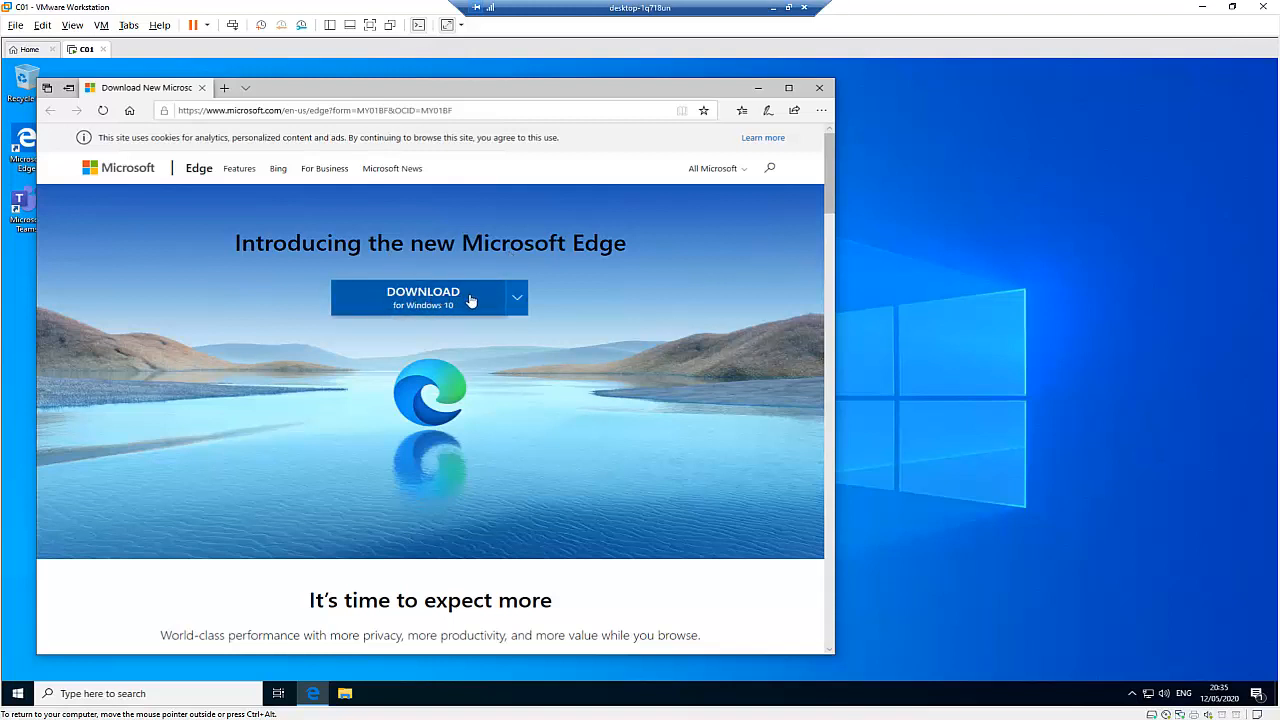
Step: Download the new Microsoft Edge installer for Windows 10, accepting the license terms
click(516, 300)
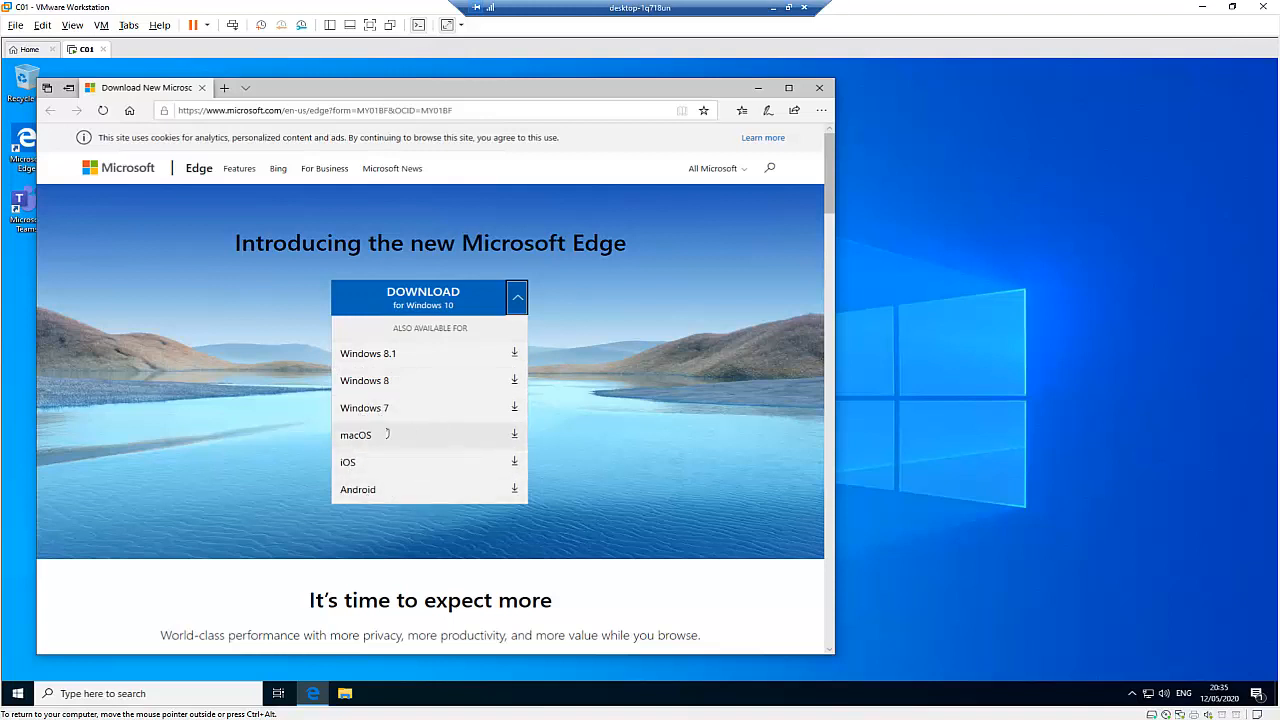
click(438, 312)
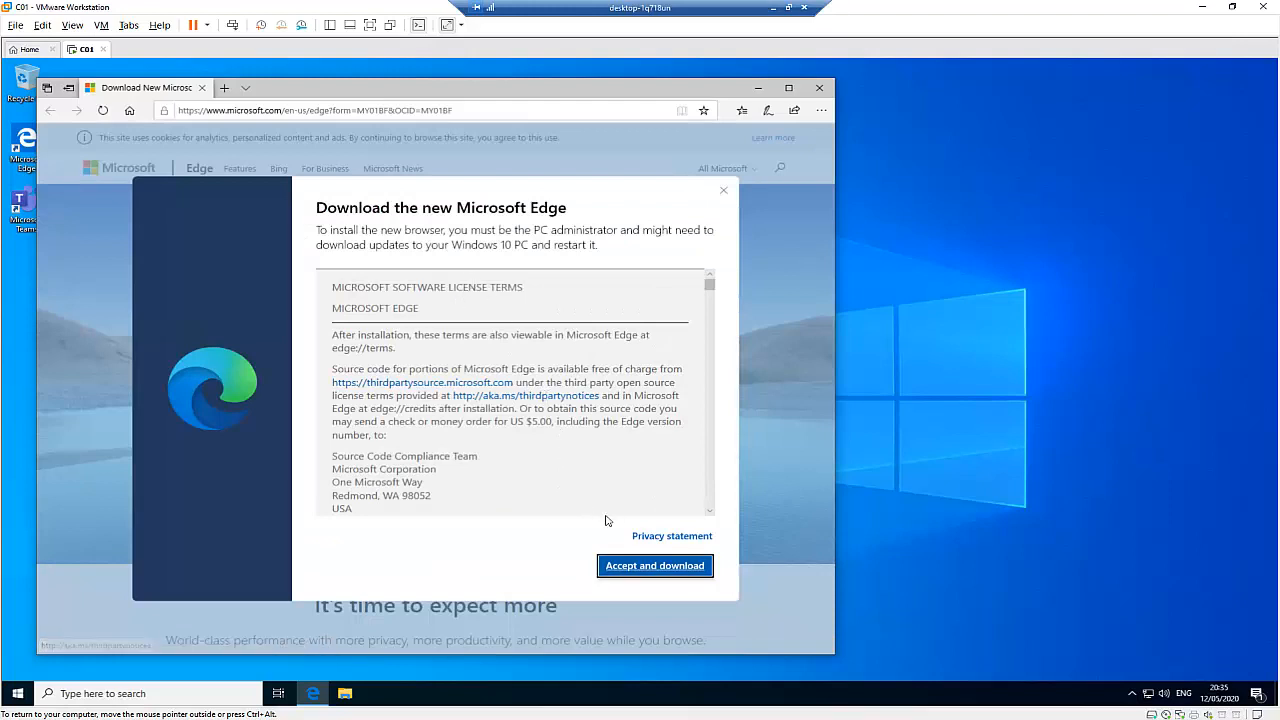
click(644, 566)
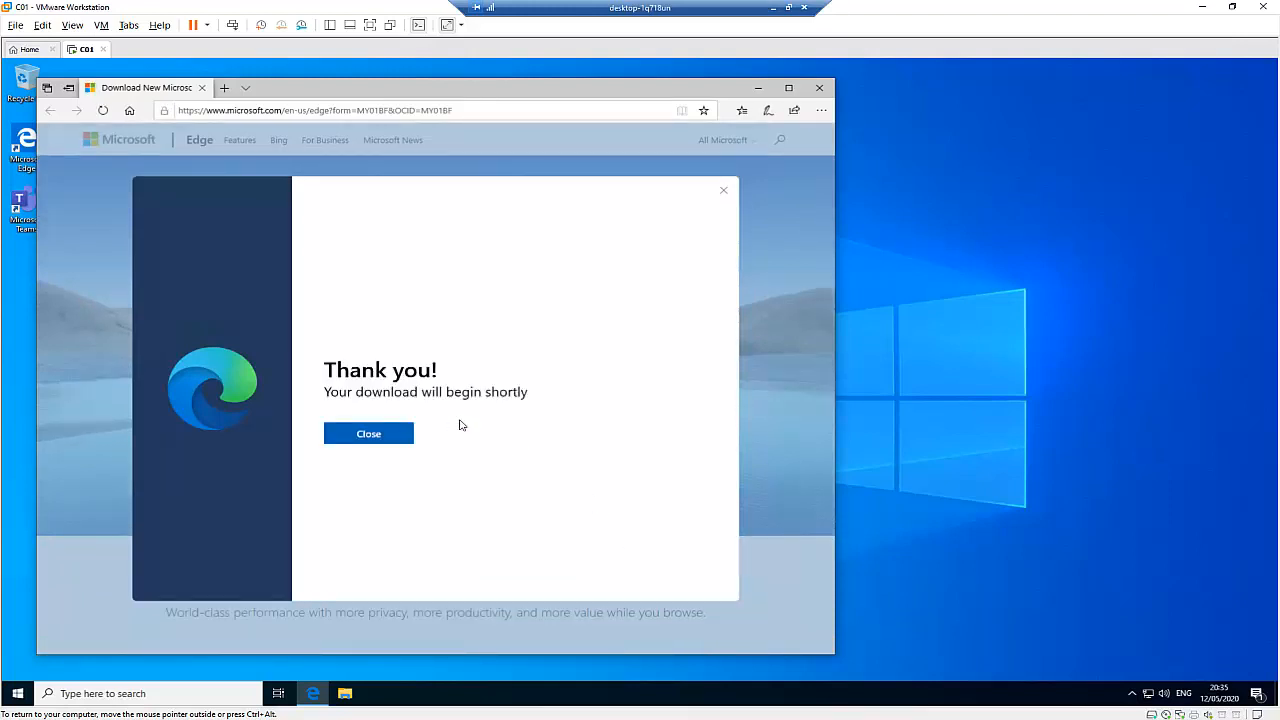
click(570, 642)
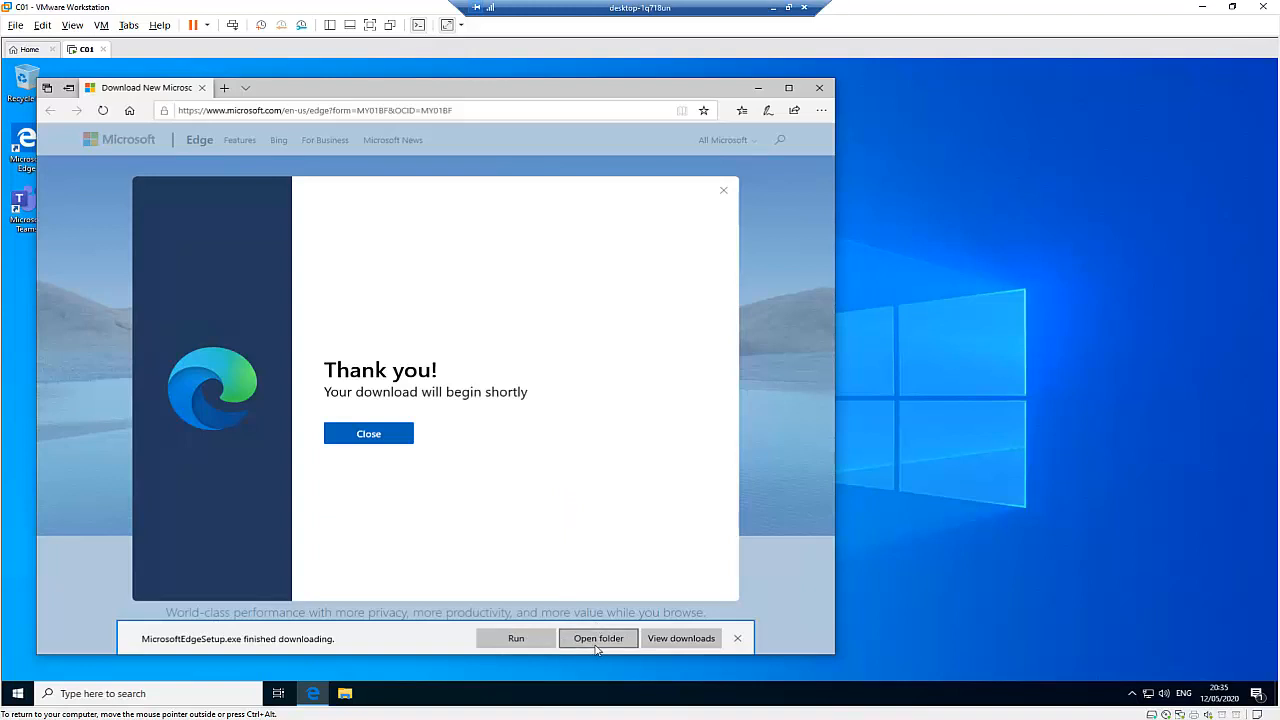
Step: Run MicrosoftEdgeSetup from the Downloads folder, allow it to change the device, and let it close the old Edge to continue installing
click(597, 640)
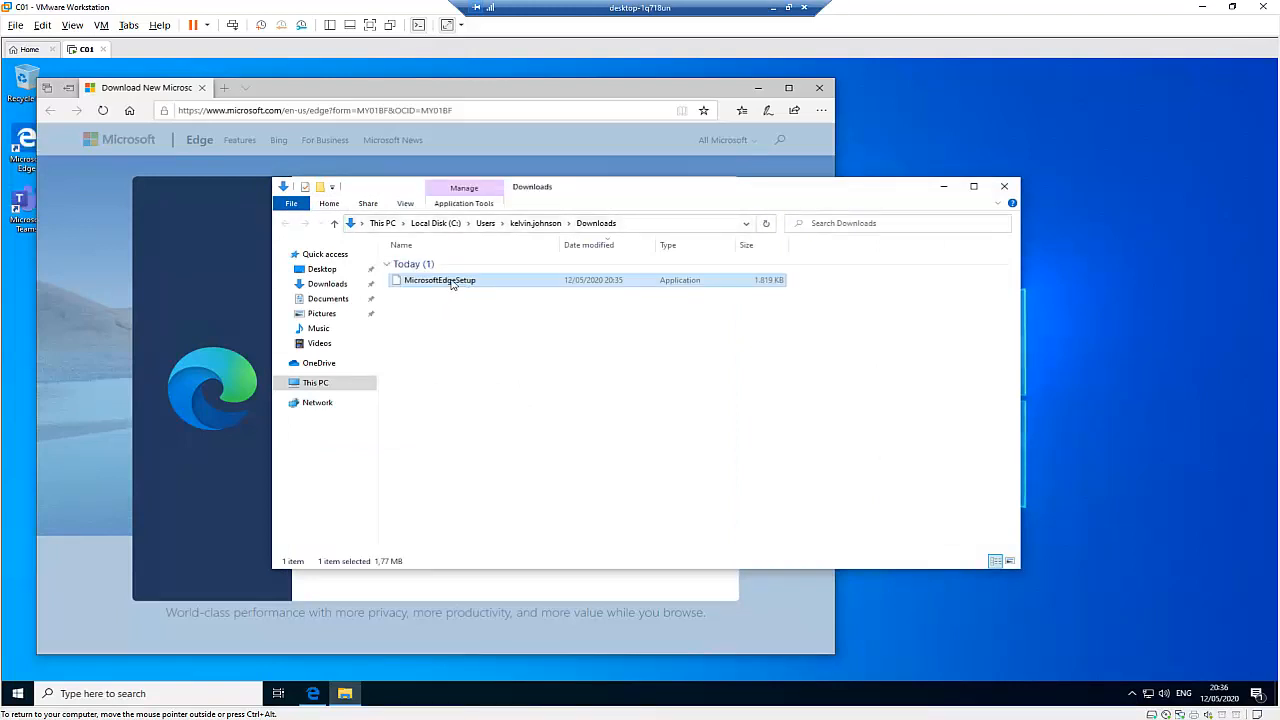
double_click(460, 281)
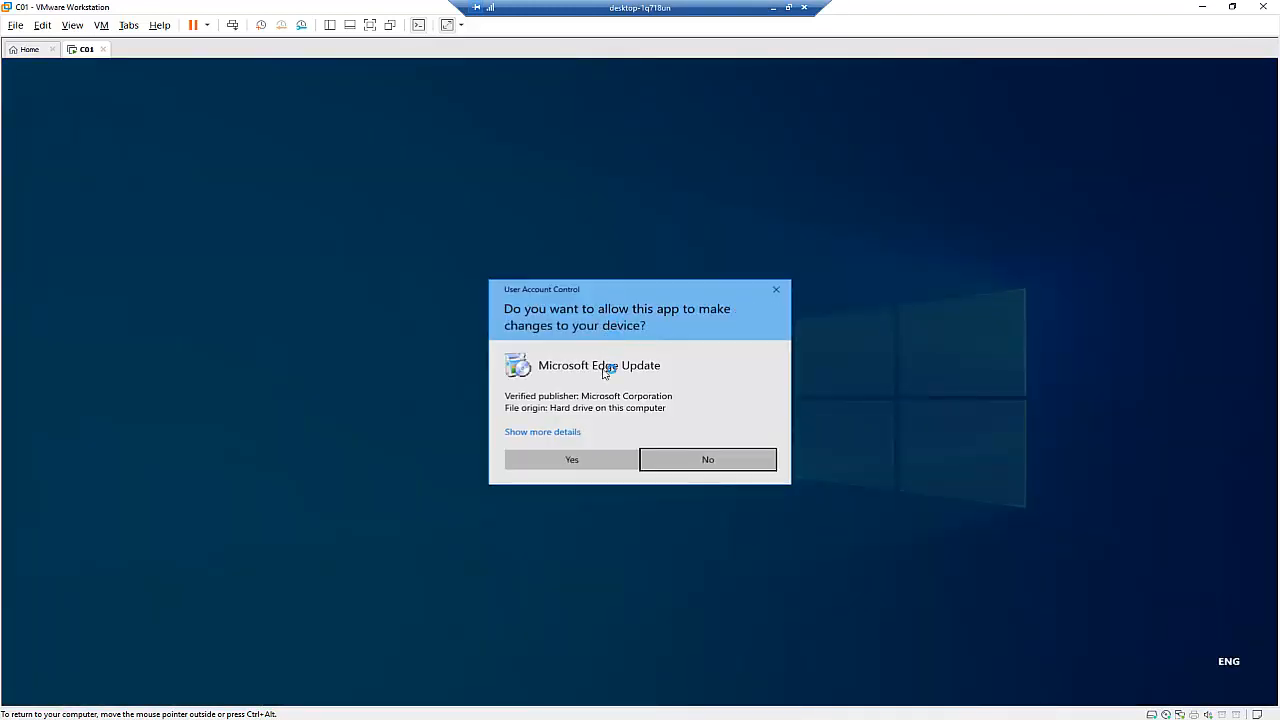
click(589, 465)
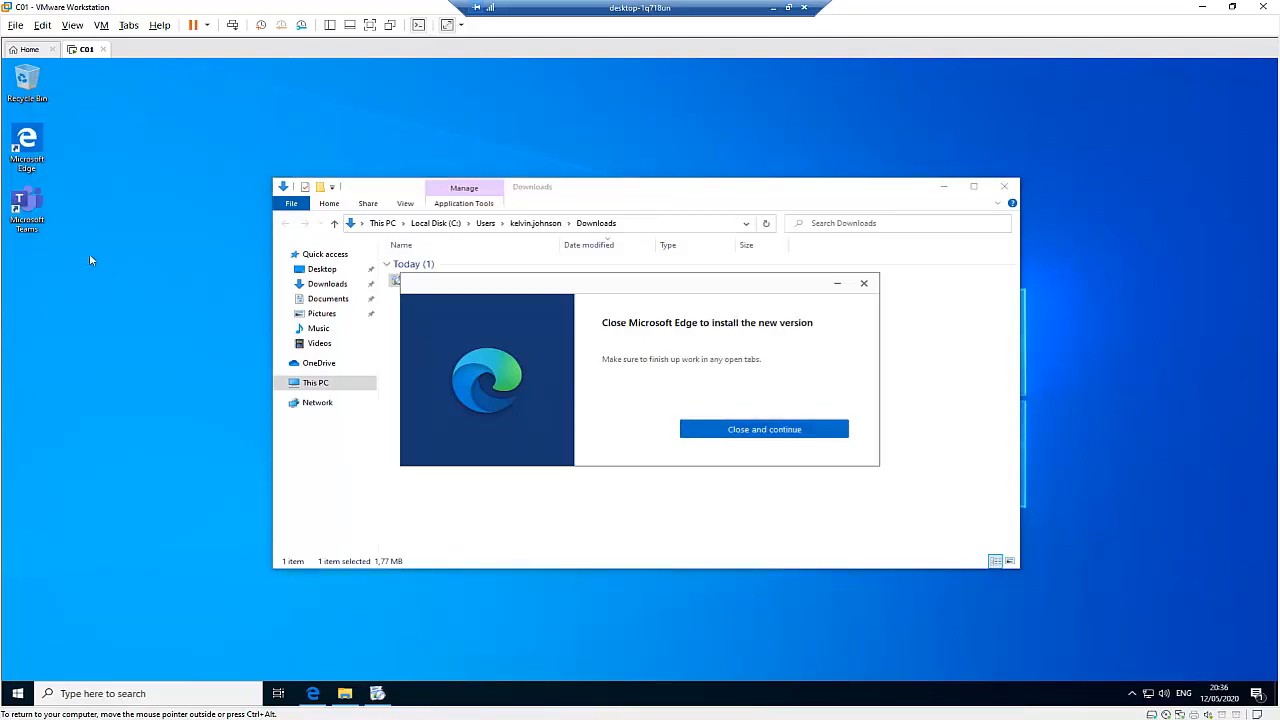
click(730, 428)
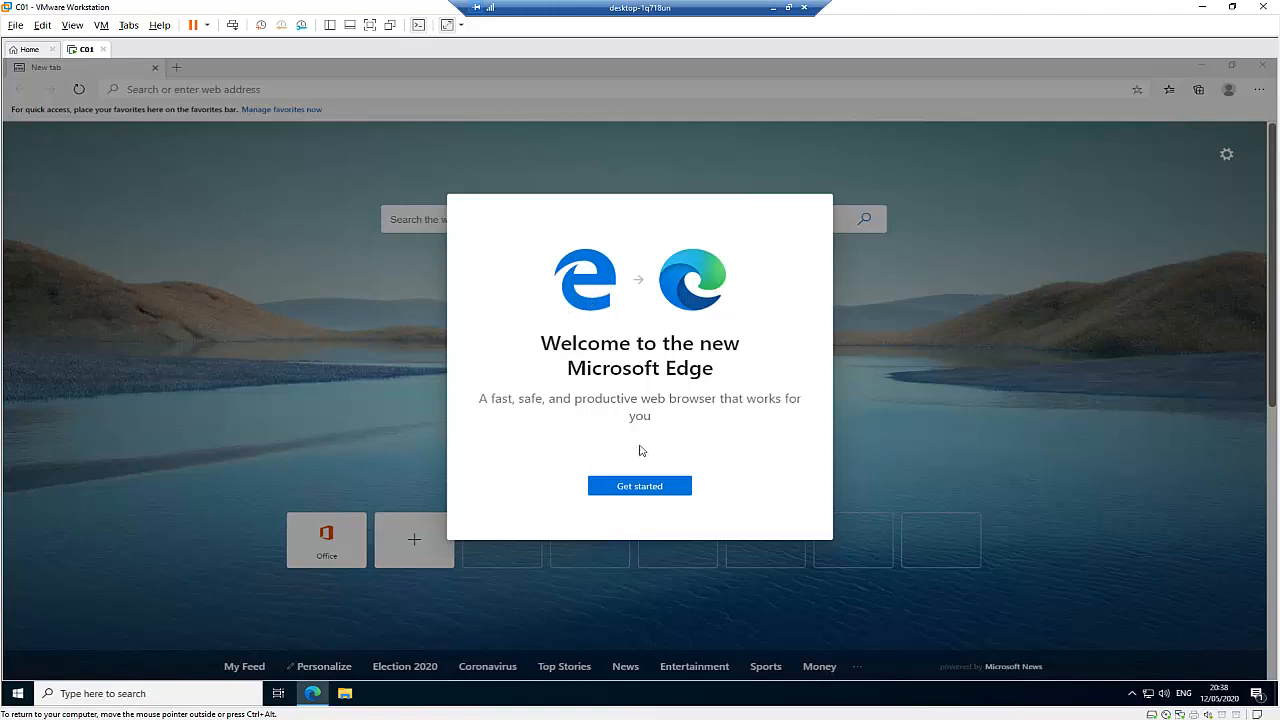
Step: Confirm the Inspirational new tab page layout and choose to sign in with a work or school account
click(643, 488)
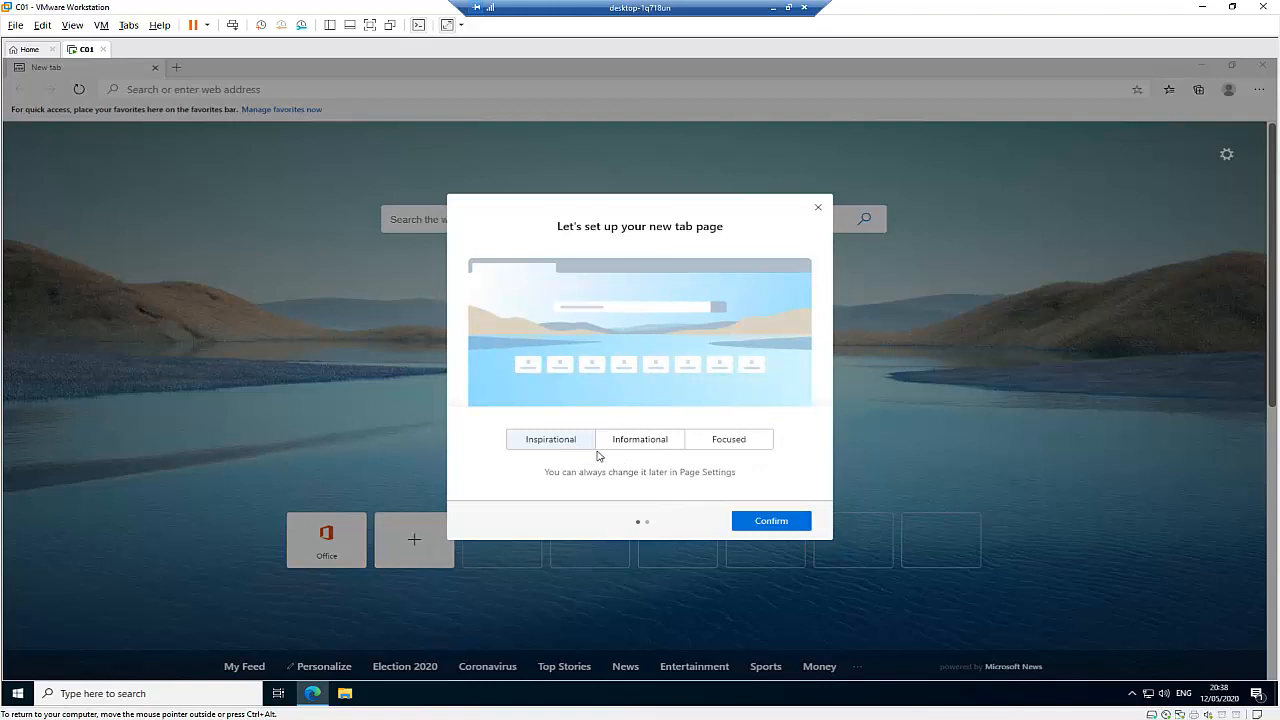
click(759, 524)
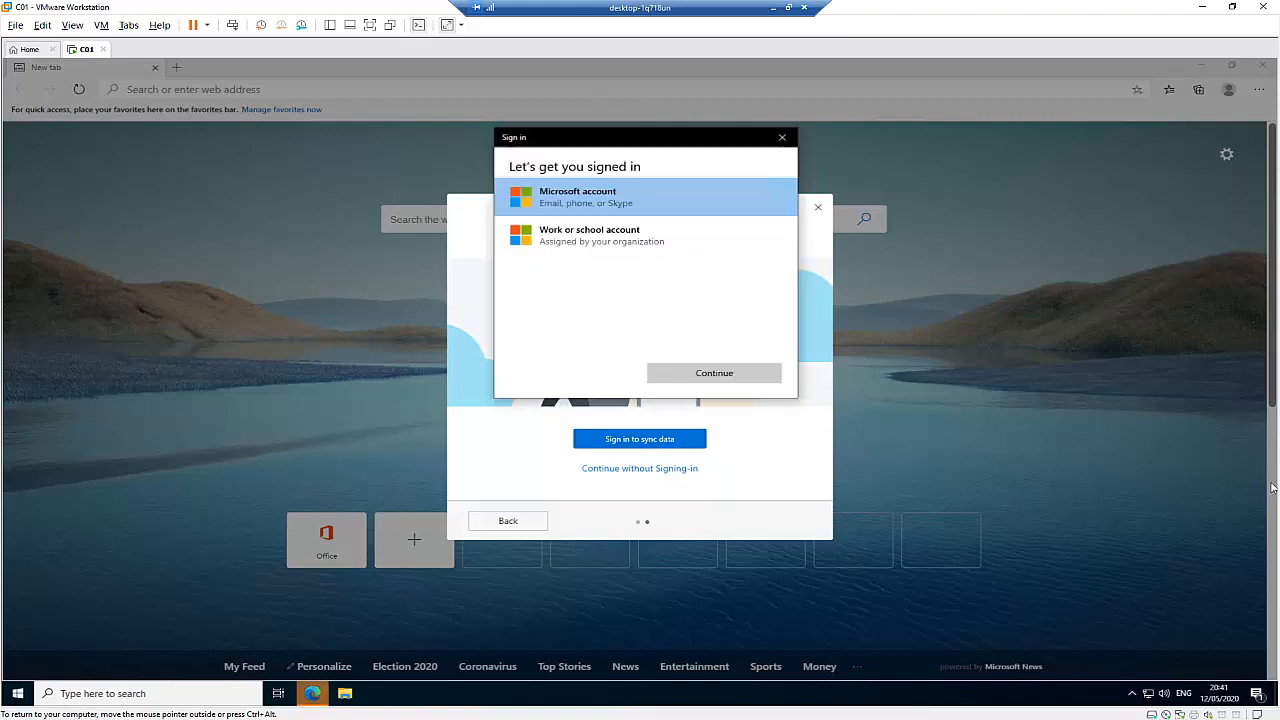
click(393, 260)
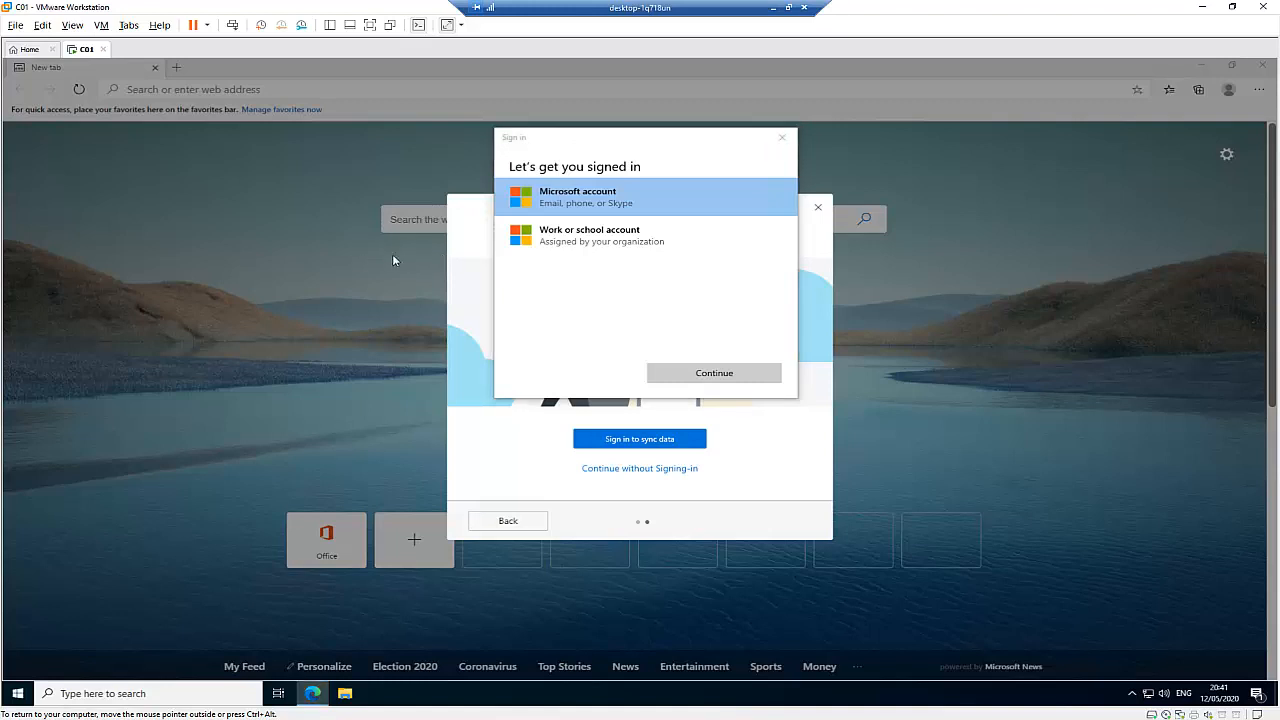
click(581, 247)
click(580, 247)
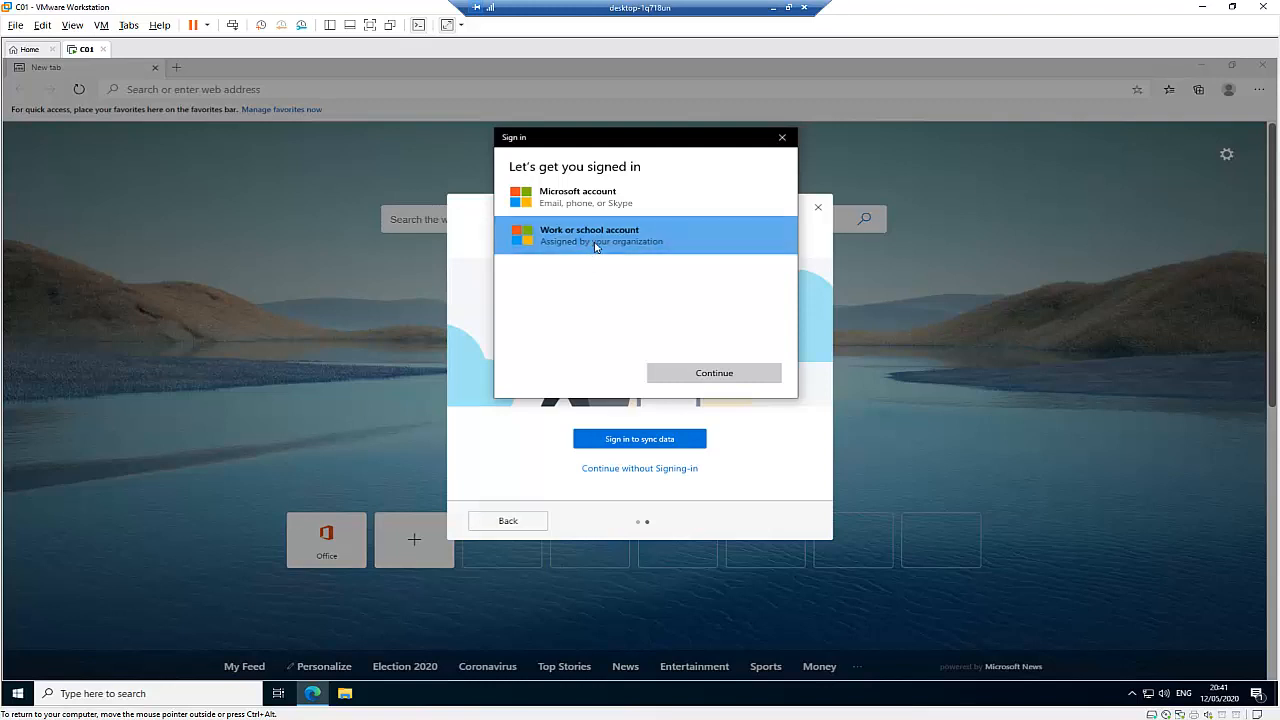
click(696, 374)
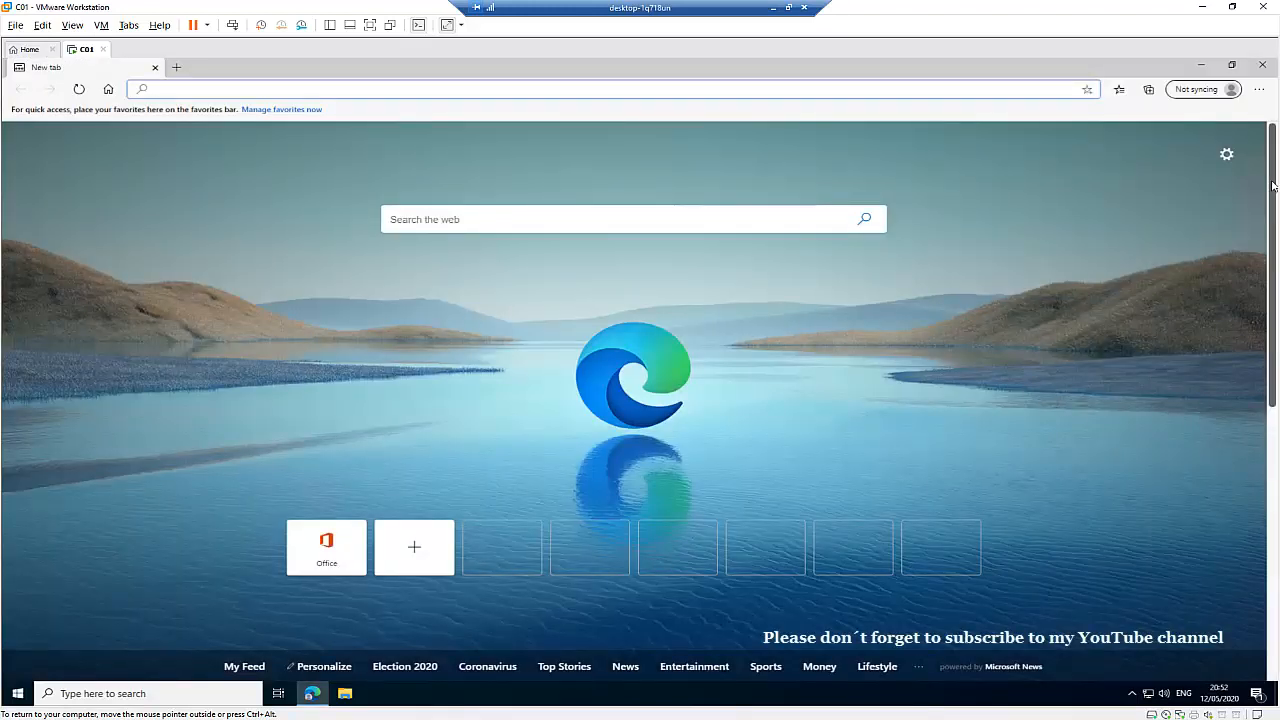
Step: Turn on sync for the Work profile and check its sync status
click(680, 146)
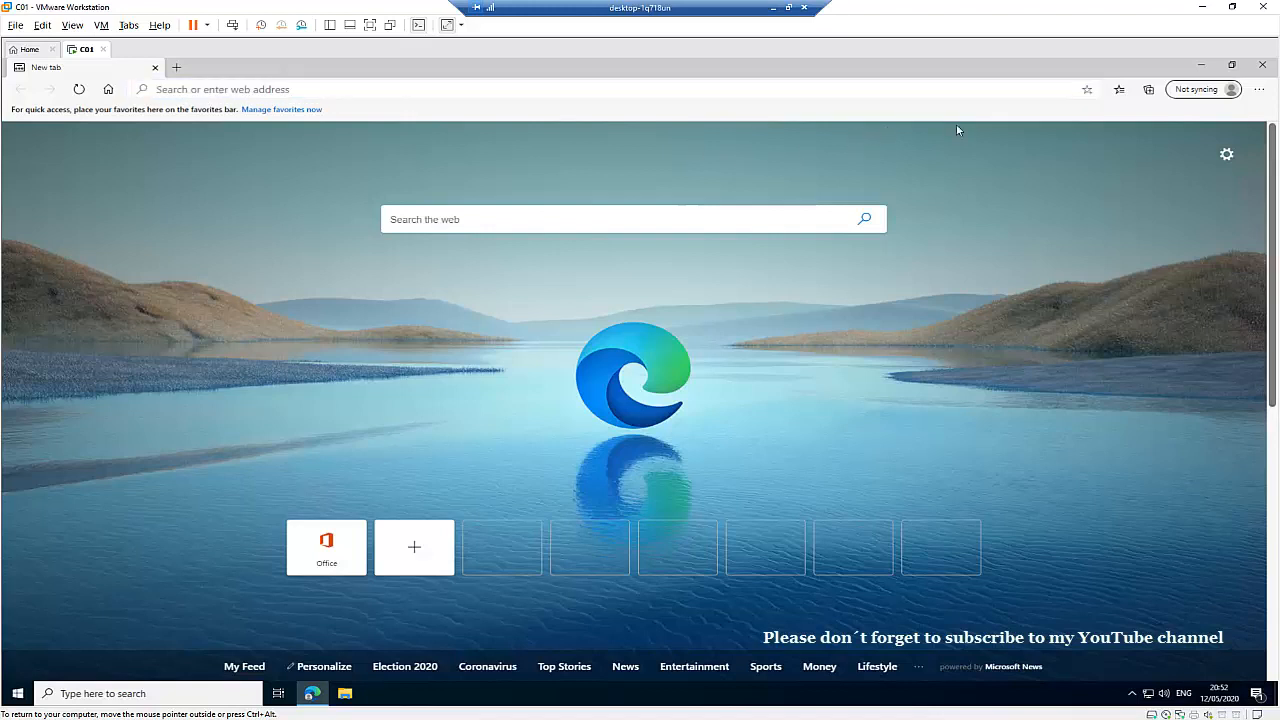
click(1226, 91)
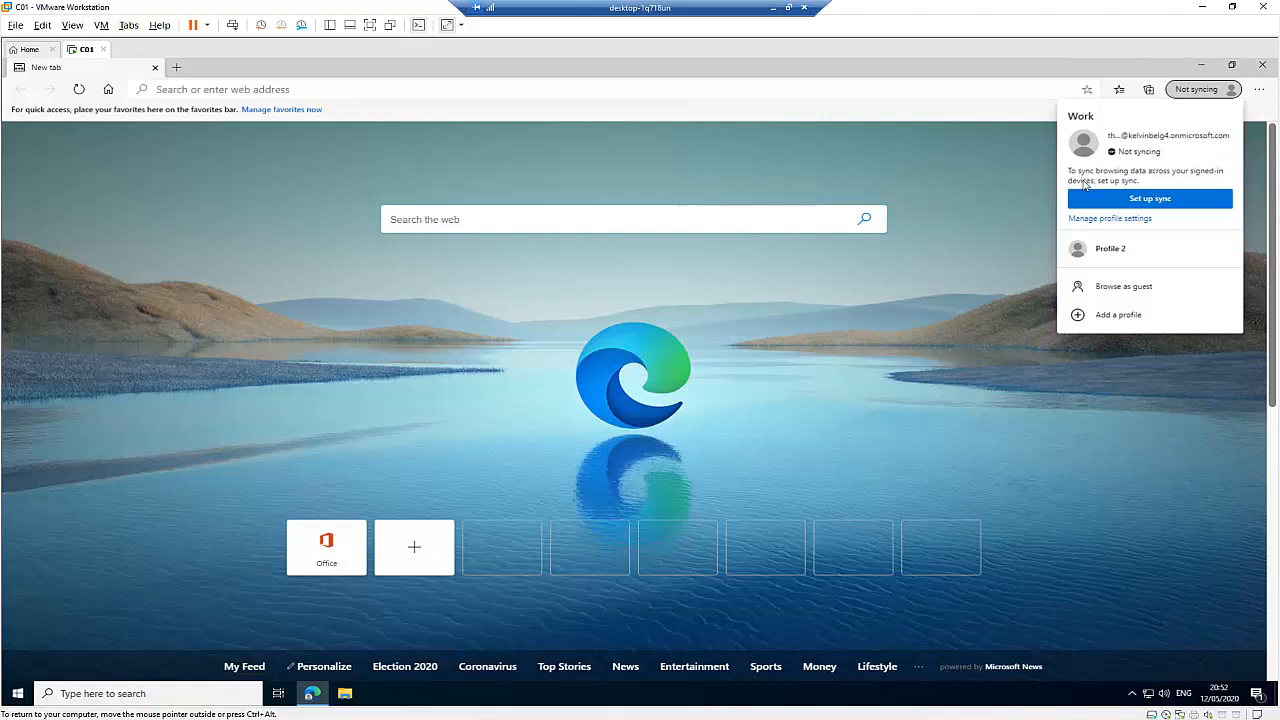
click(1150, 199)
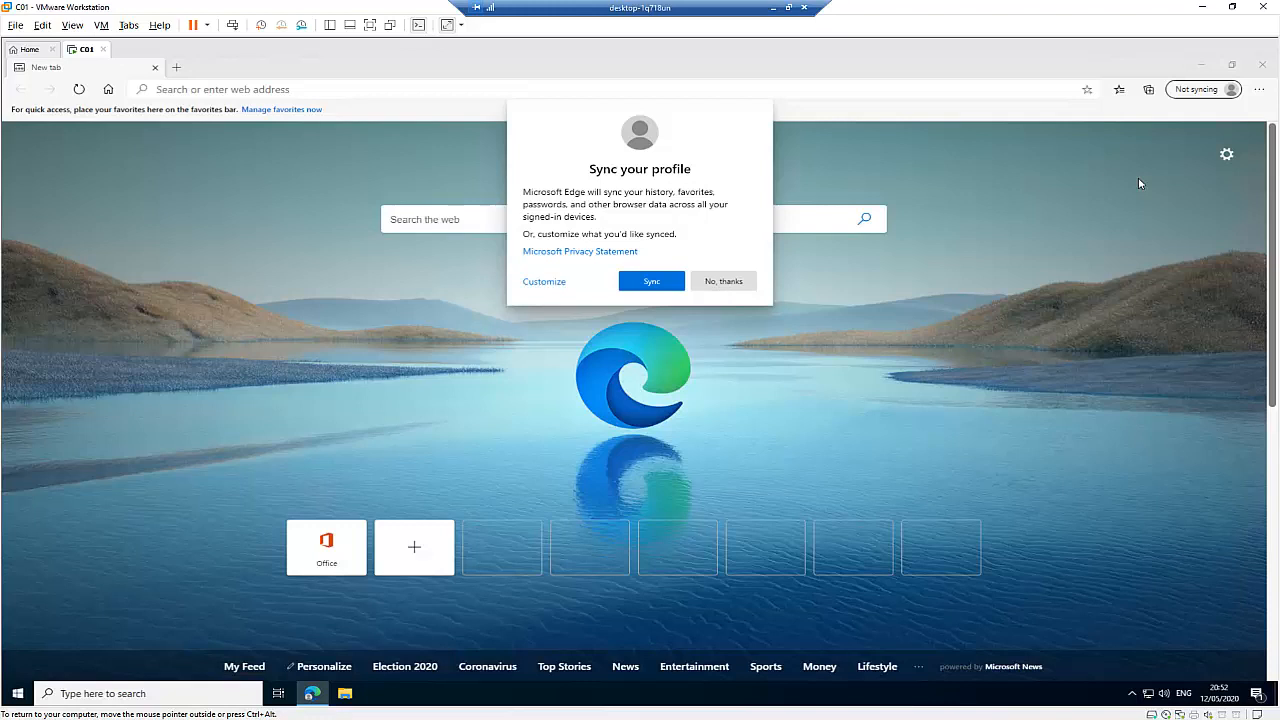
click(651, 281)
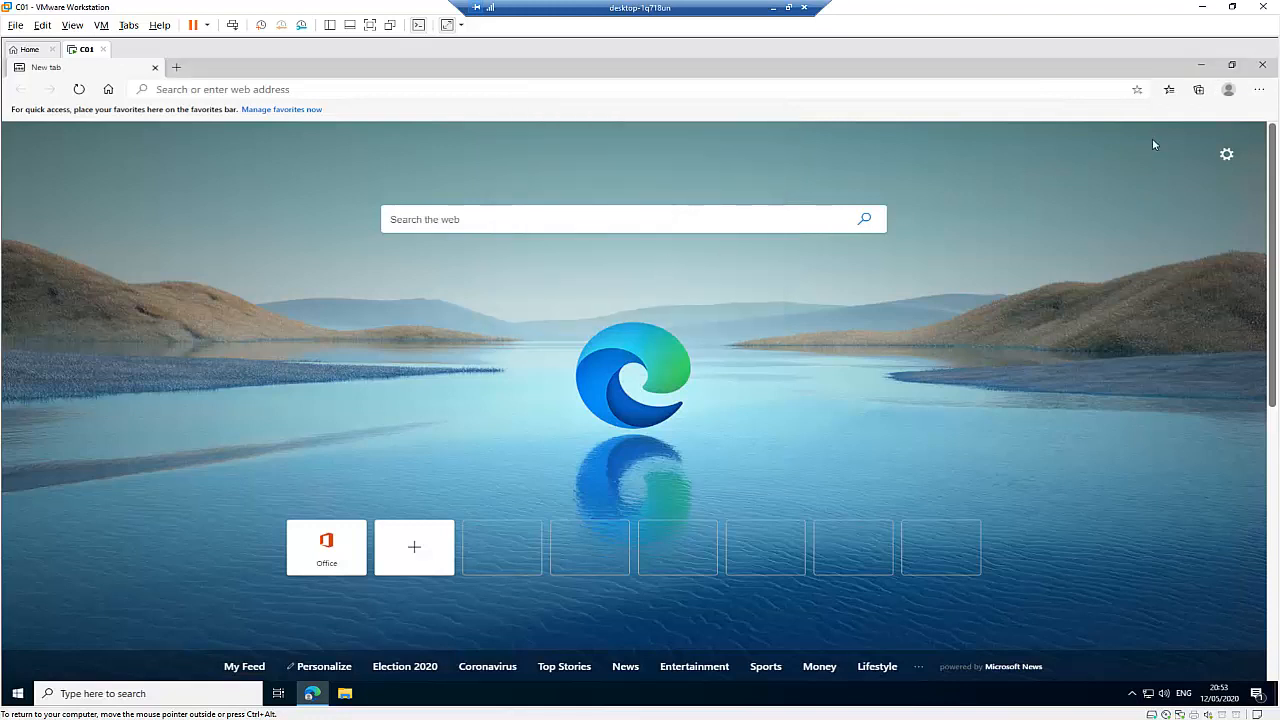
click(1228, 91)
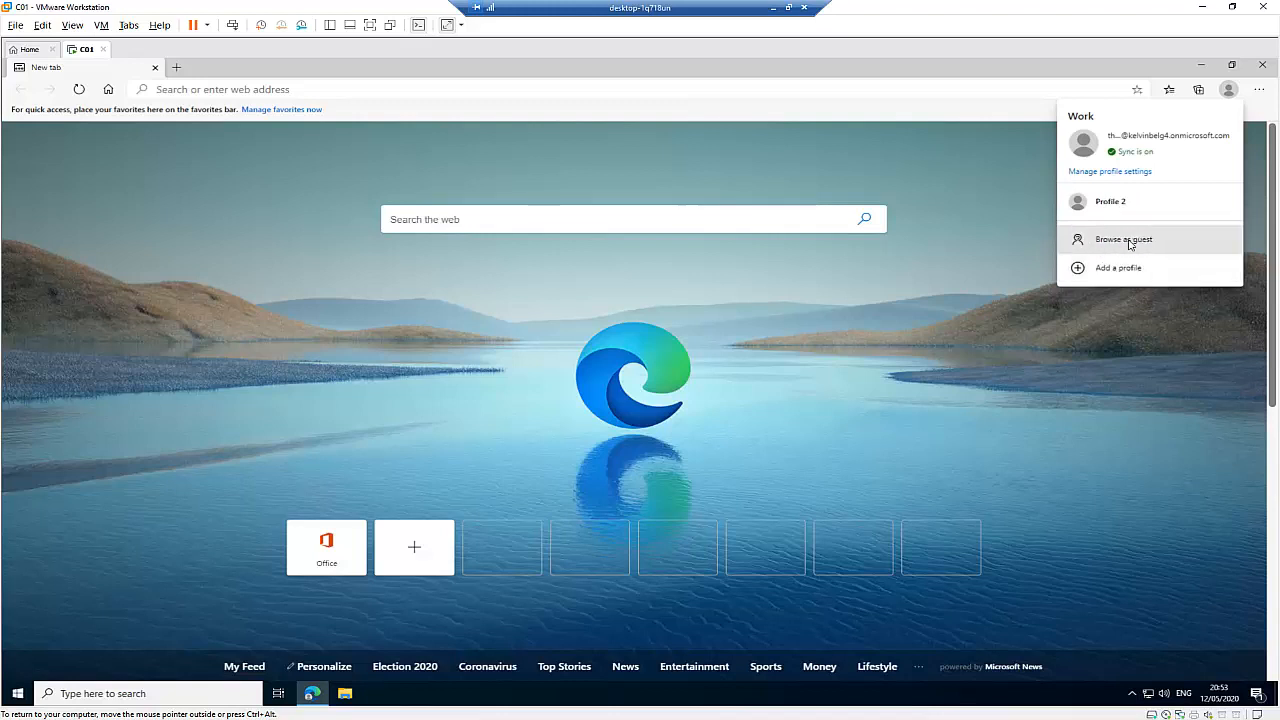
Step: Set the favorites bar to always show
click(1257, 94)
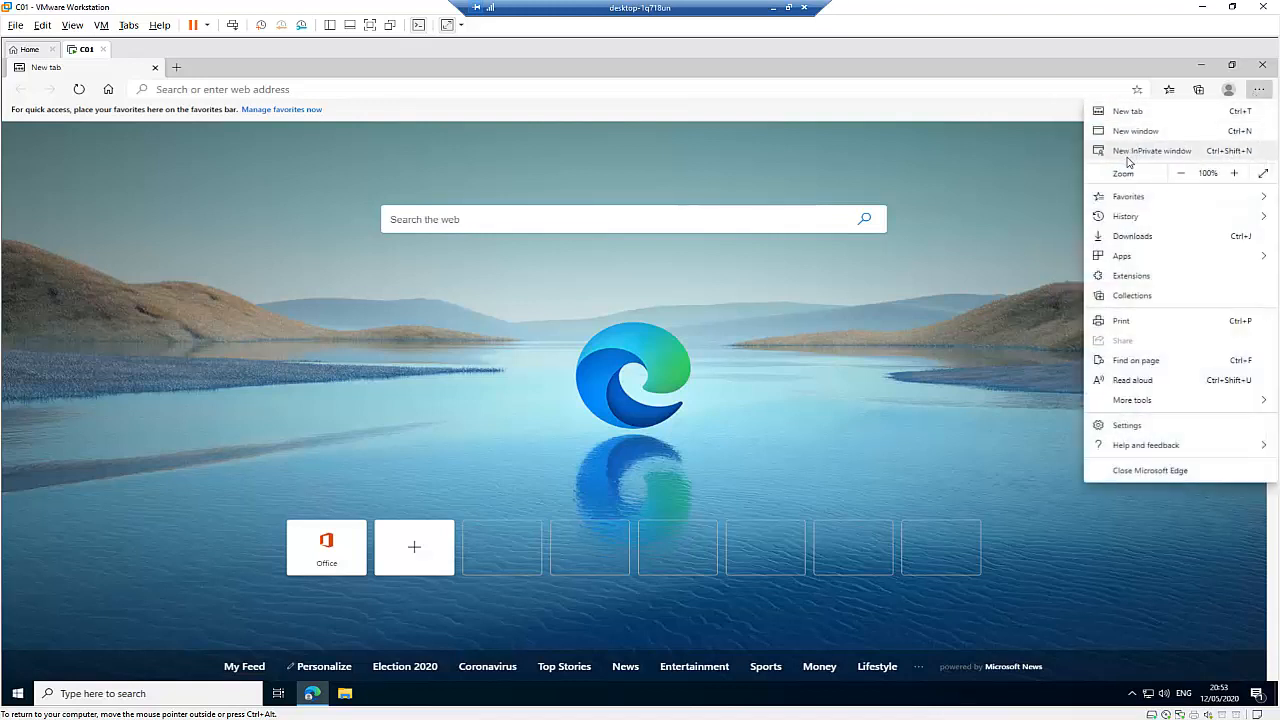
mouse_move(1141, 196)
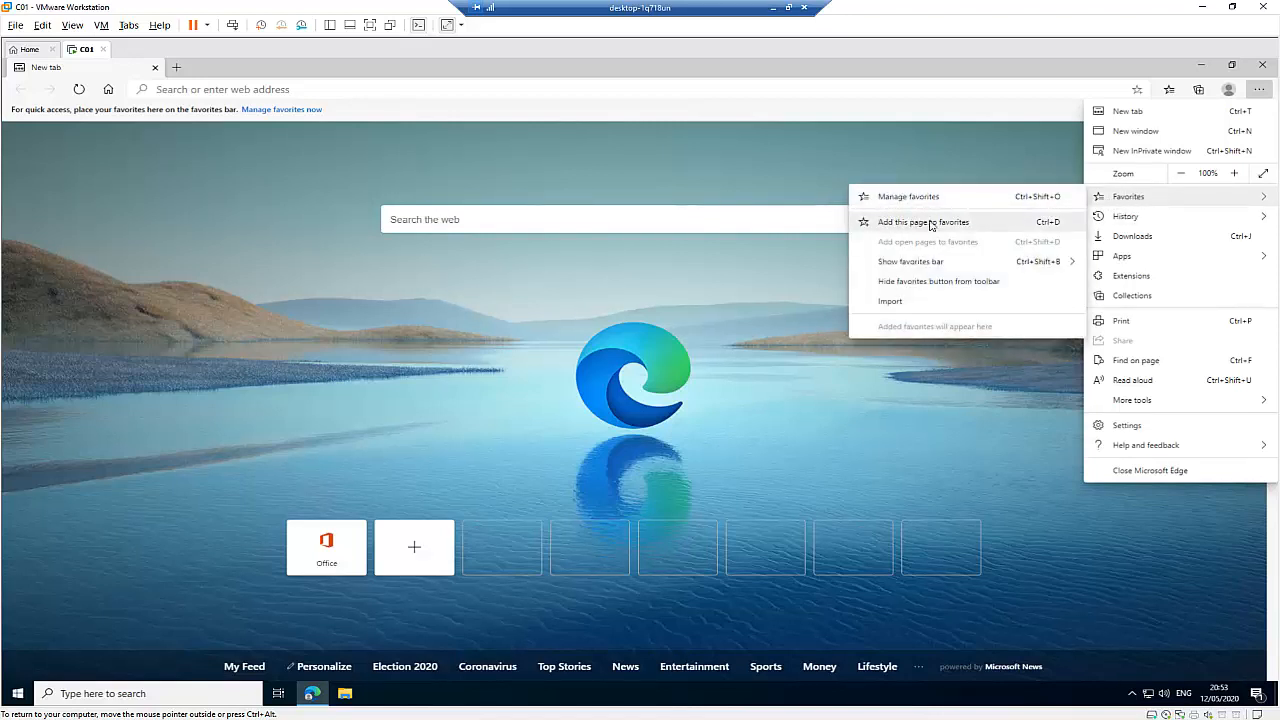
mouse_move(941, 260)
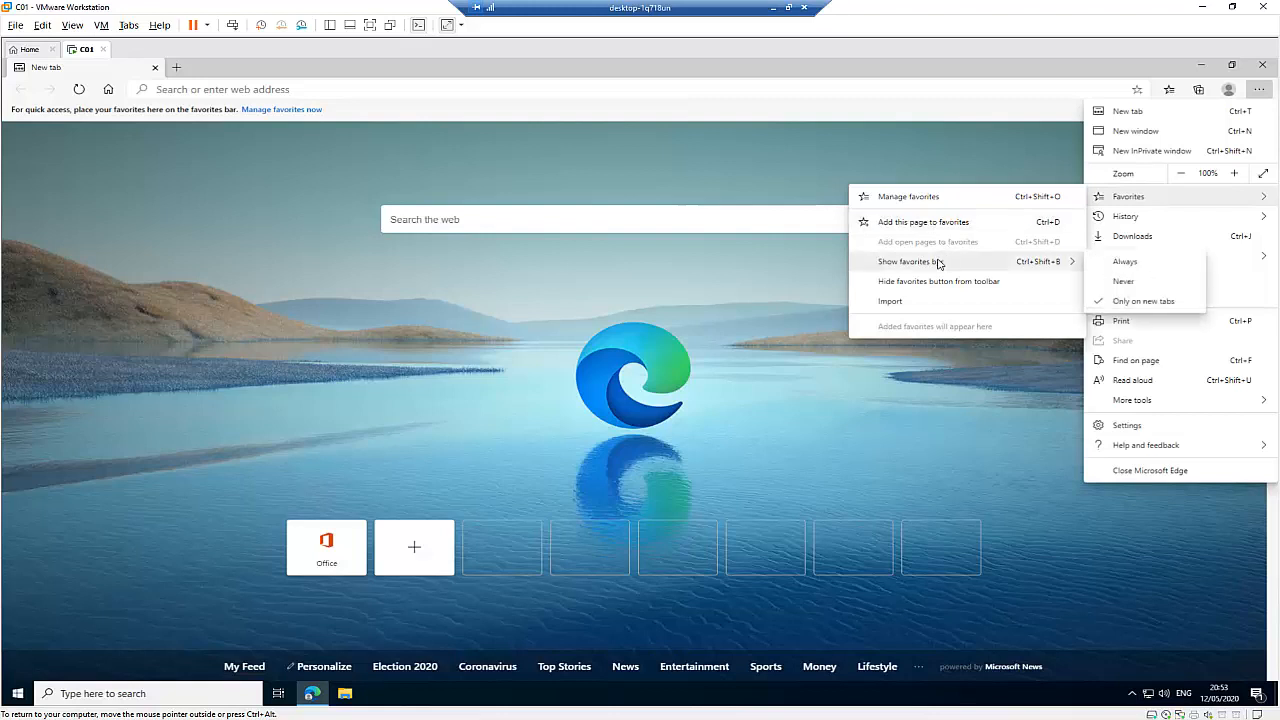
click(1106, 263)
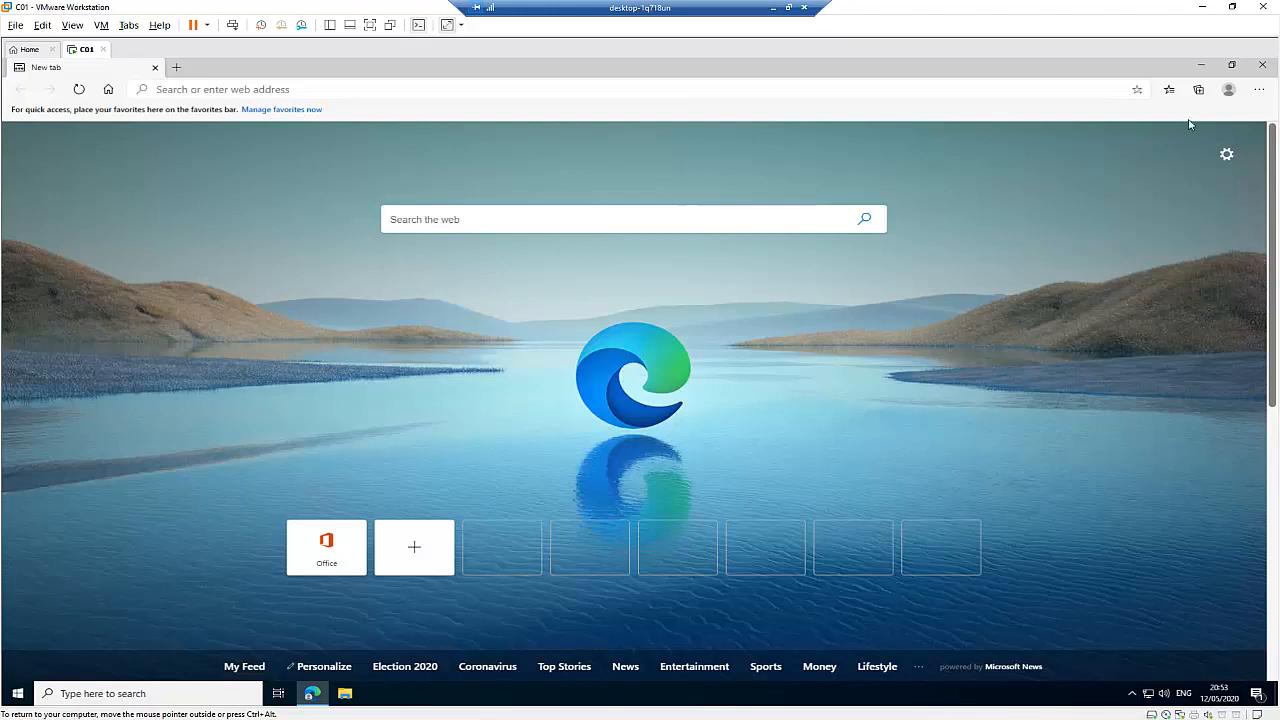
Step: Check the new browser's version on the About Microsoft Edge settings page, then return to the profile settings
click(1259, 89)
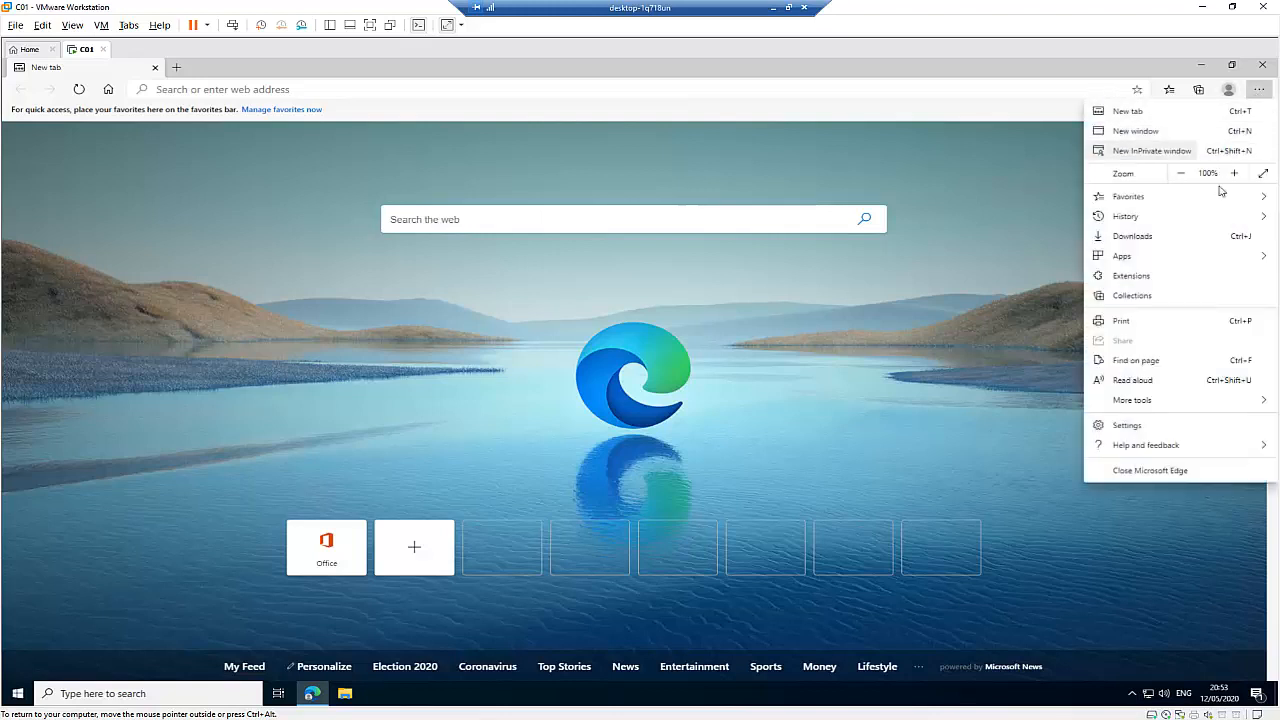
click(1124, 426)
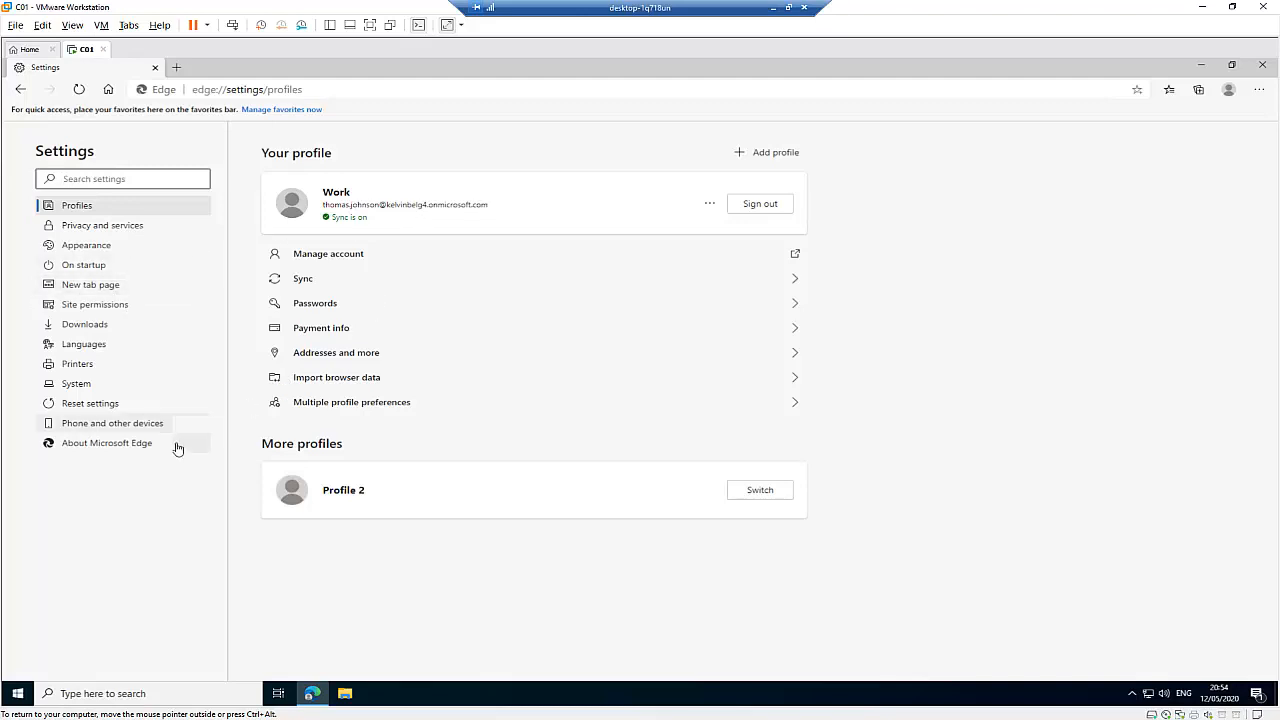
click(92, 452)
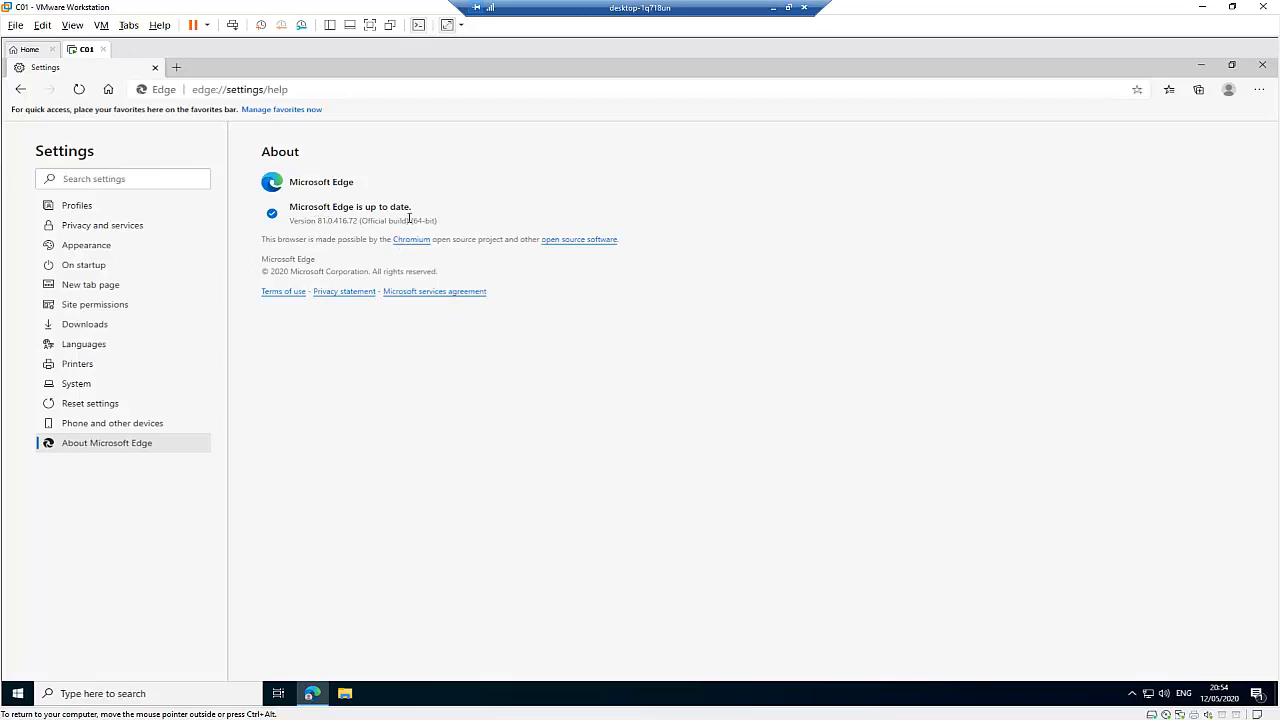
click(91, 210)
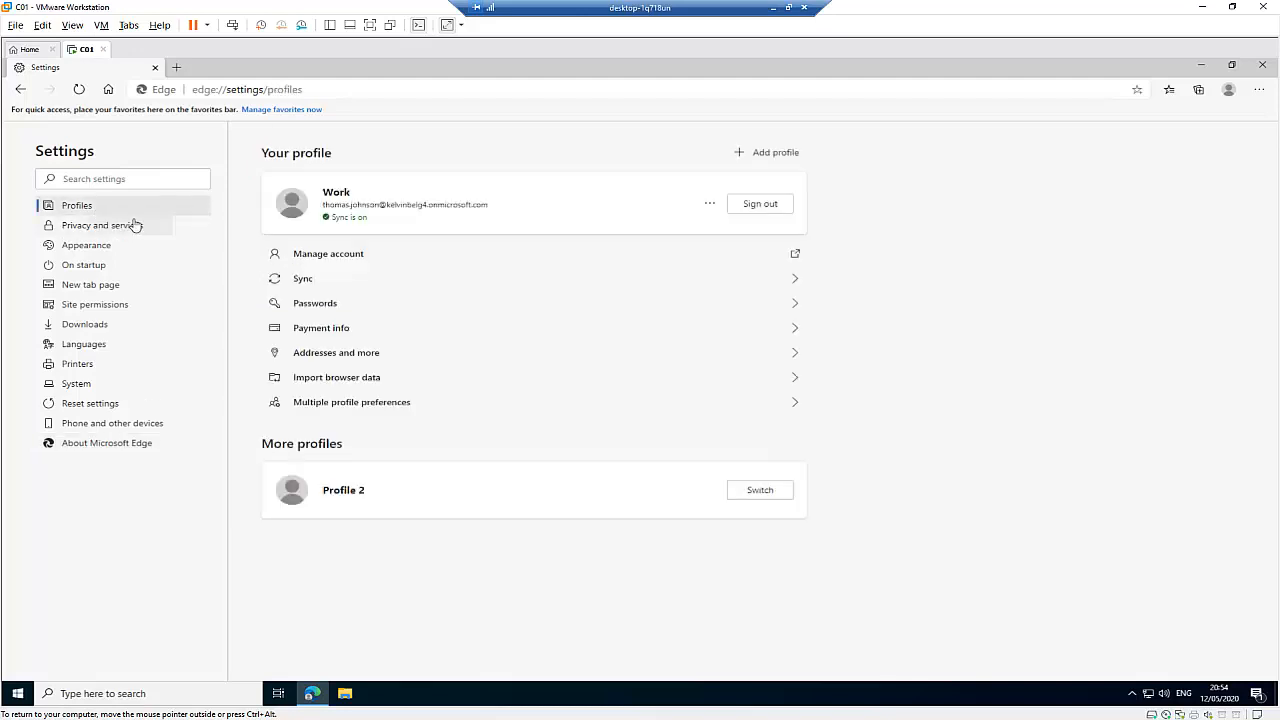
Step: Review the work account's overview page from the profile settings, then check the profile's password settings
click(340, 256)
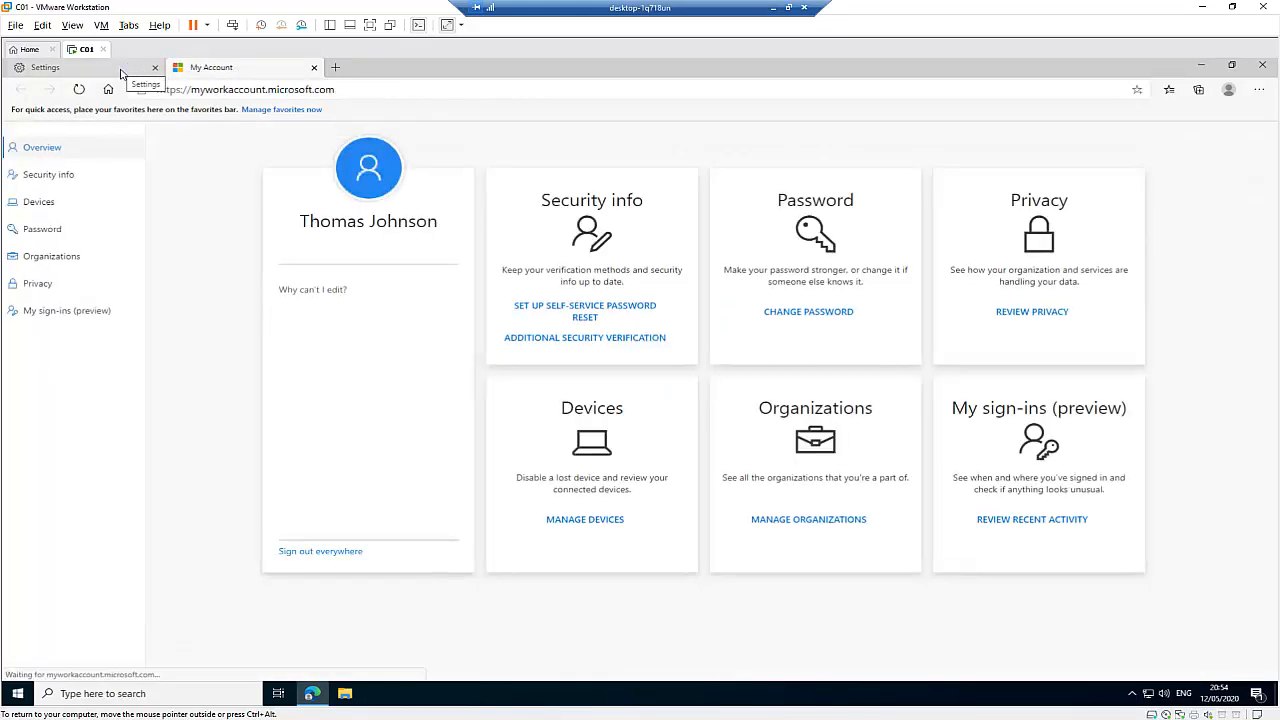
click(121, 70)
click(215, 70)
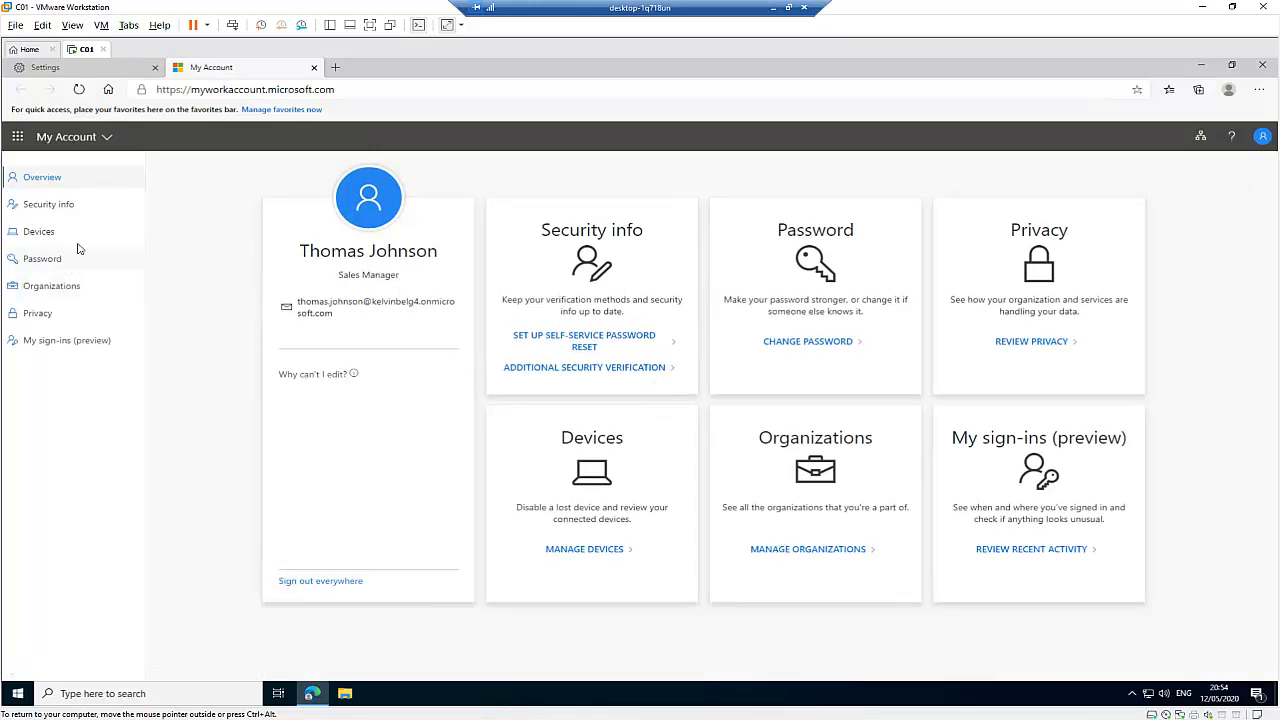
click(106, 68)
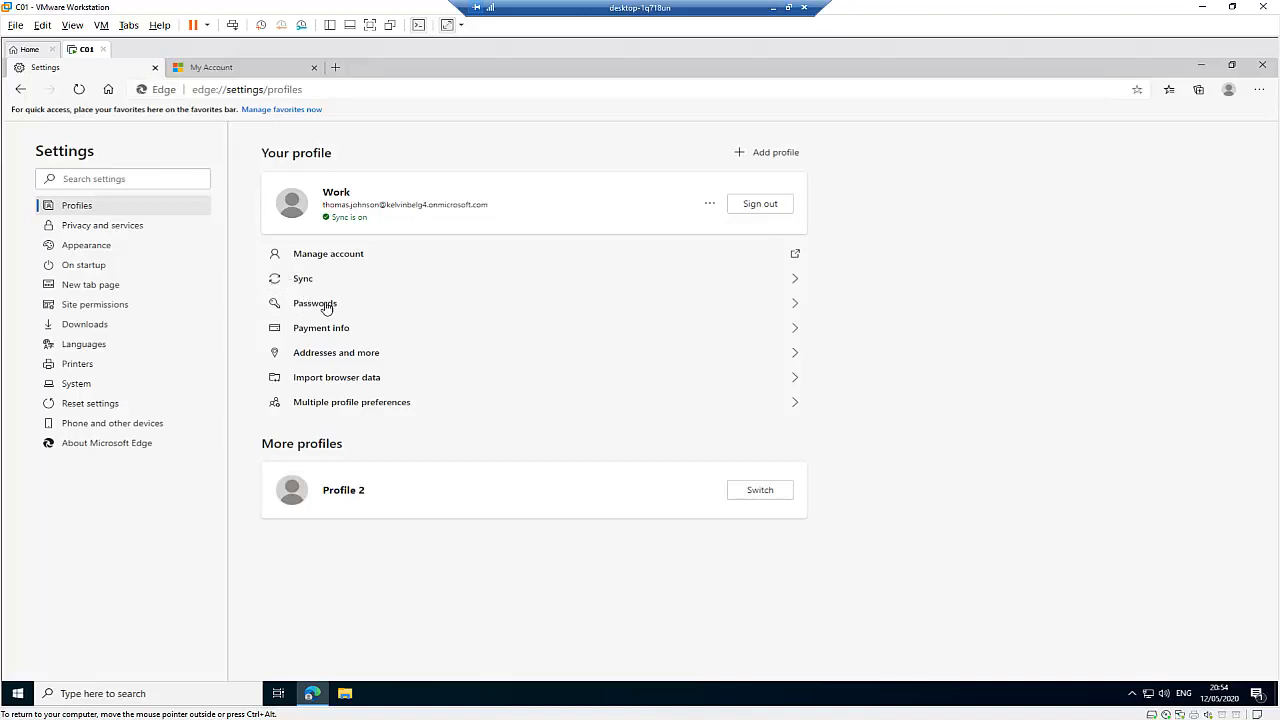
click(365, 306)
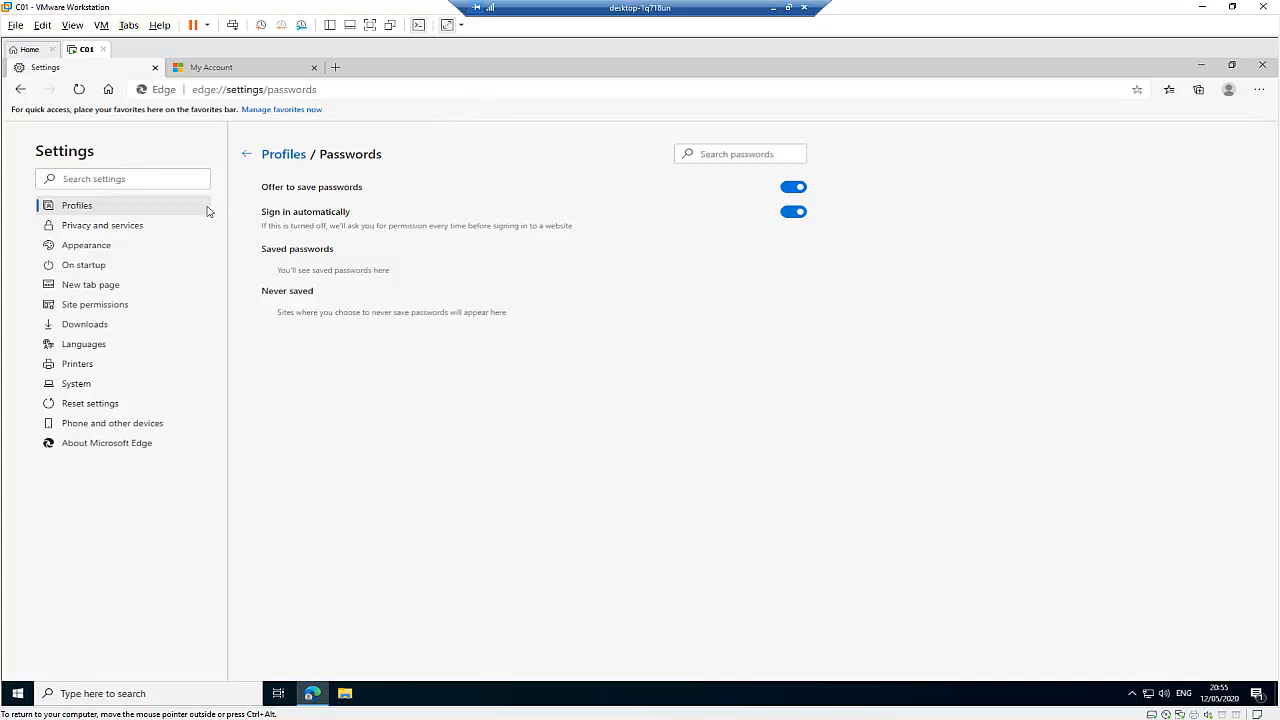
click(300, 158)
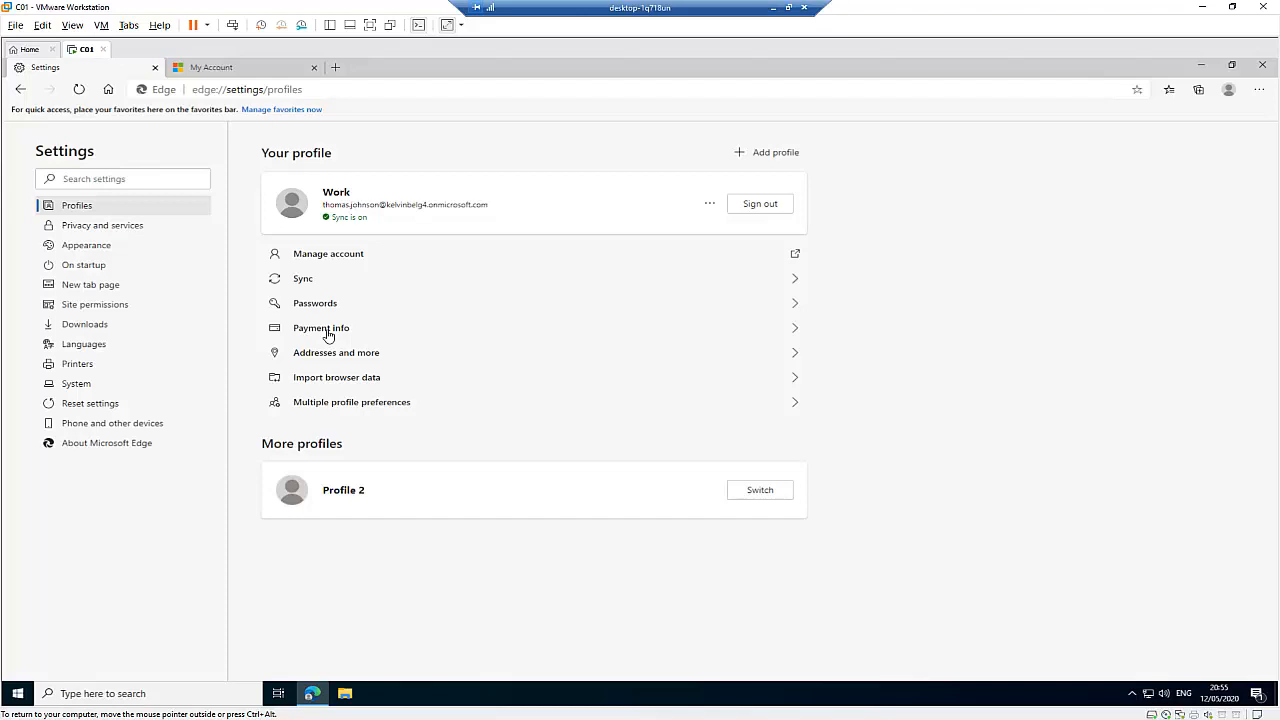
Step: Import favorites, saved passwords, search engines, browsing history and the home page from Microsoft Internet Explorer
click(369, 377)
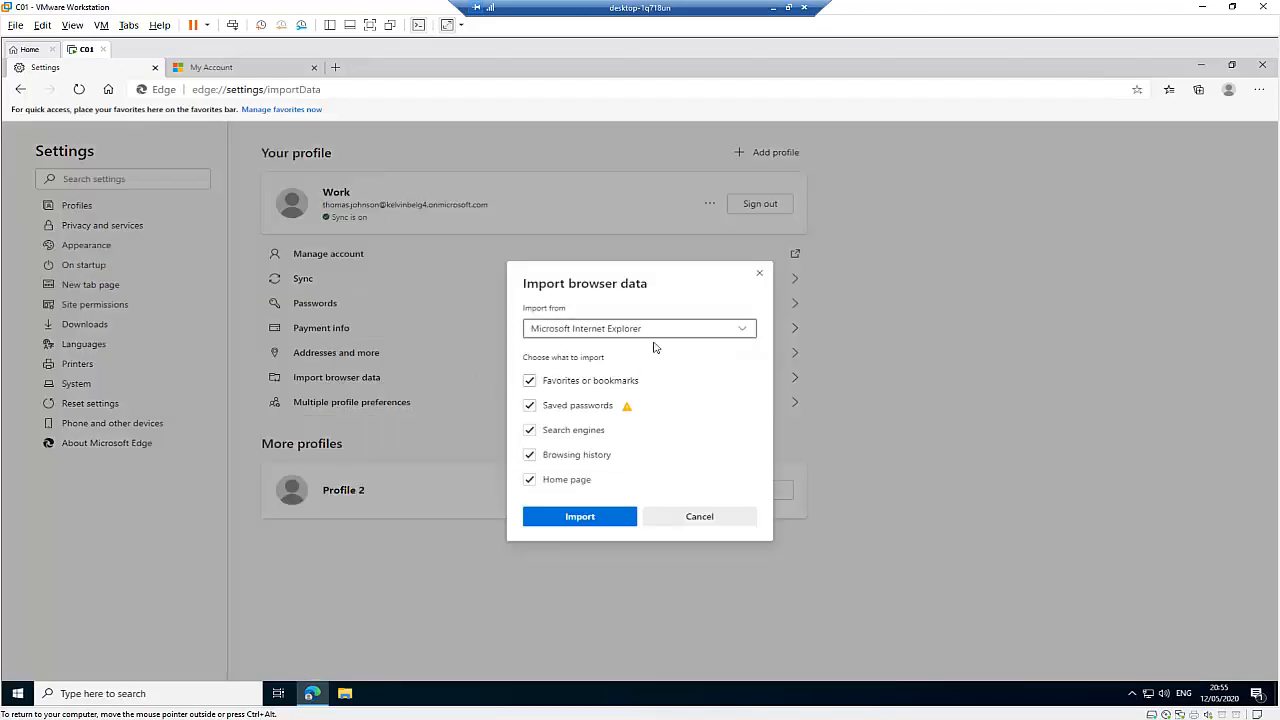
click(667, 330)
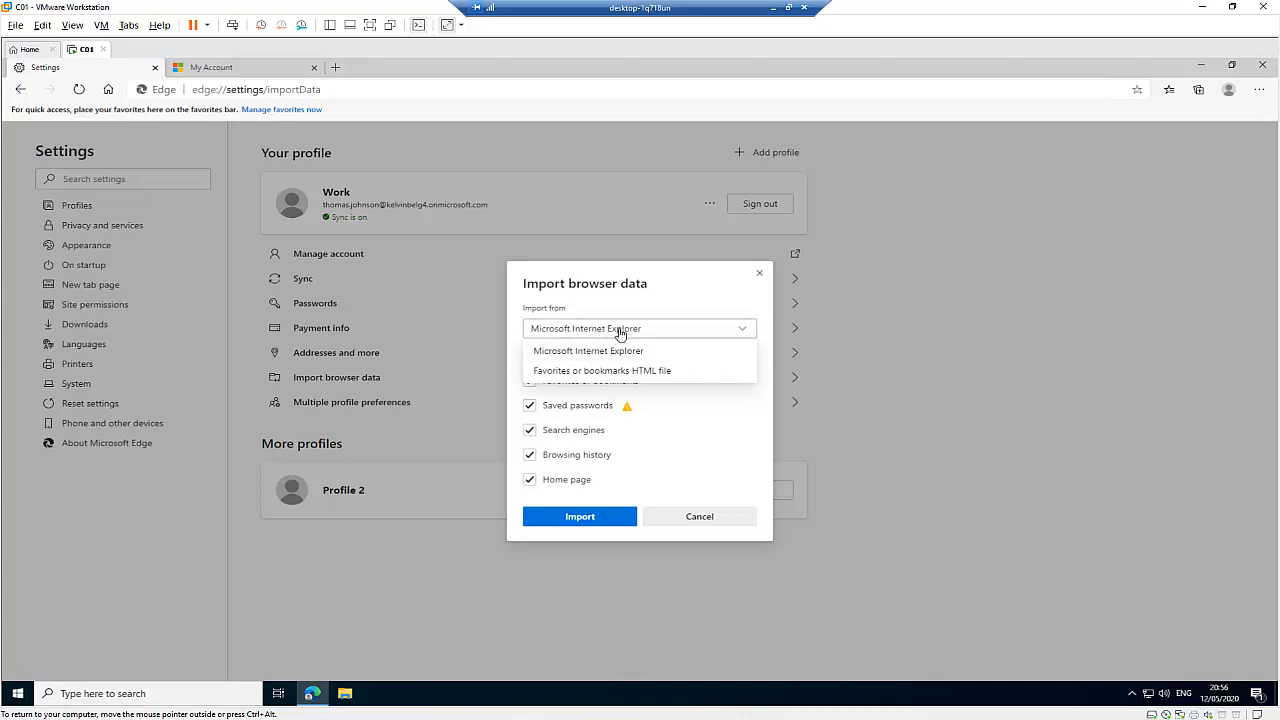
click(712, 320)
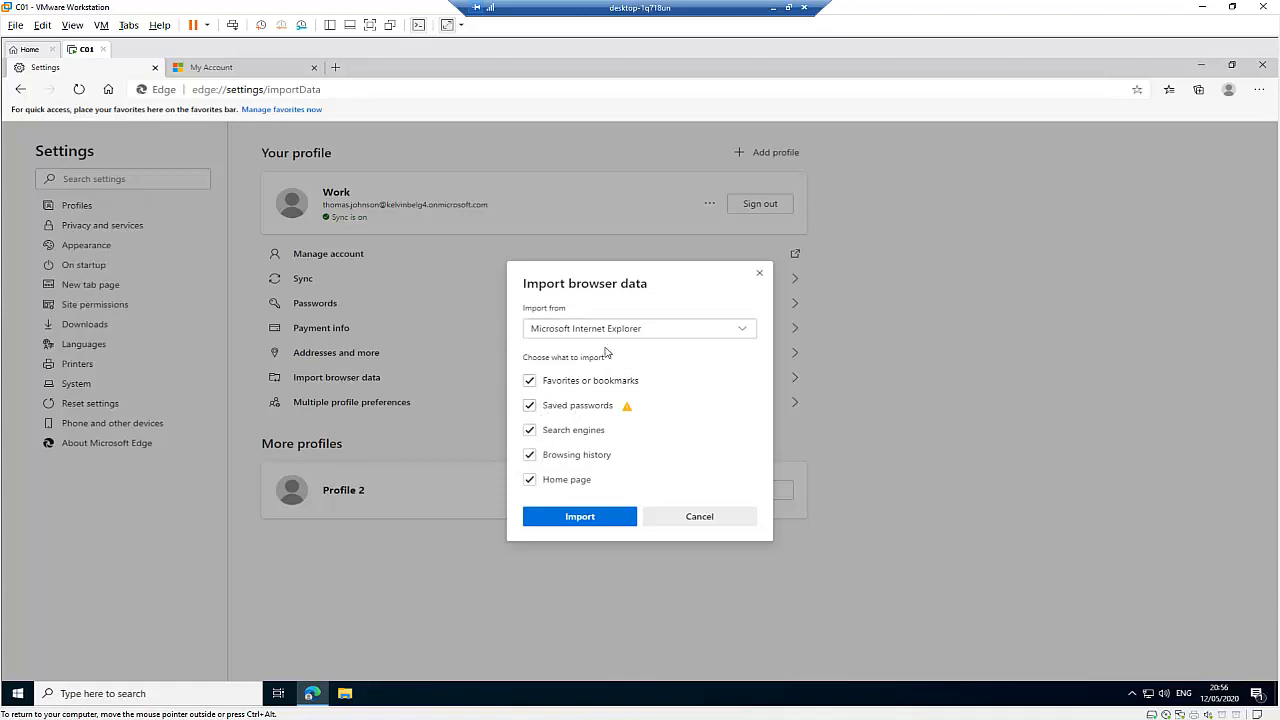
click(597, 516)
click(678, 433)
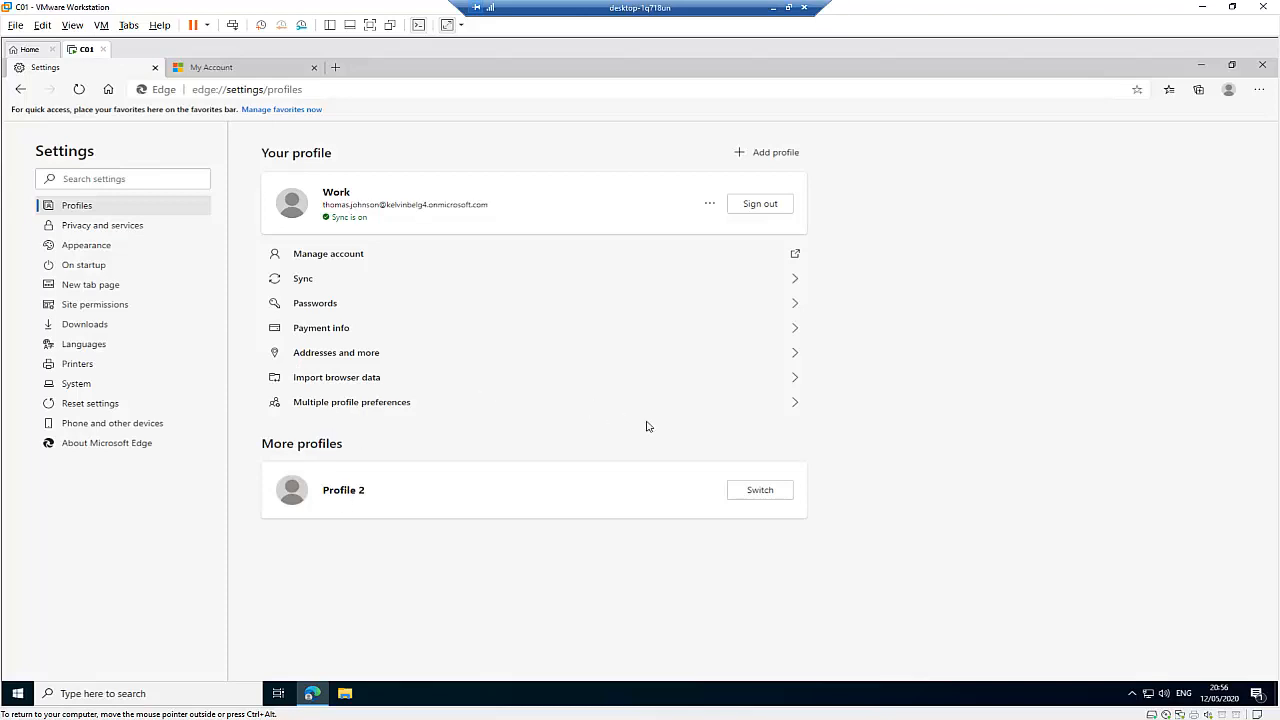
Step: Switch to Profile 2 and review its privacy and services settings, from tracking prevention down to services
click(759, 490)
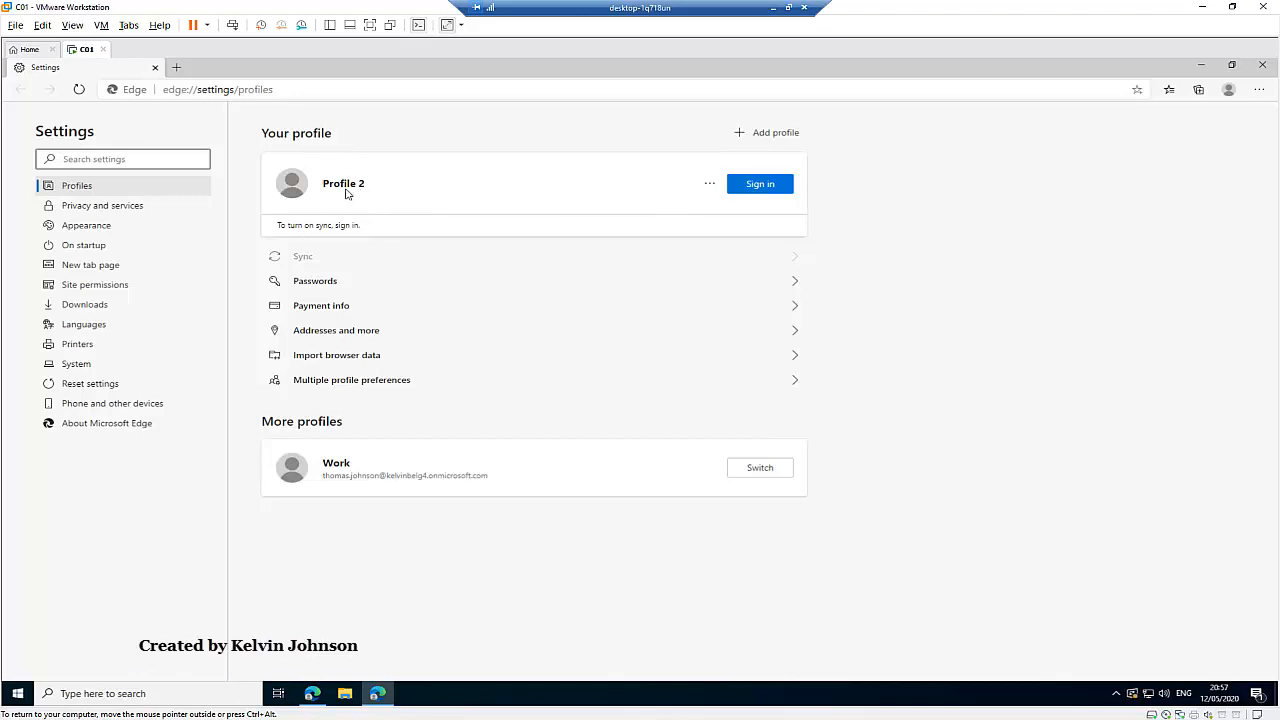
click(120, 208)
scroll(497, 278, down, 1)
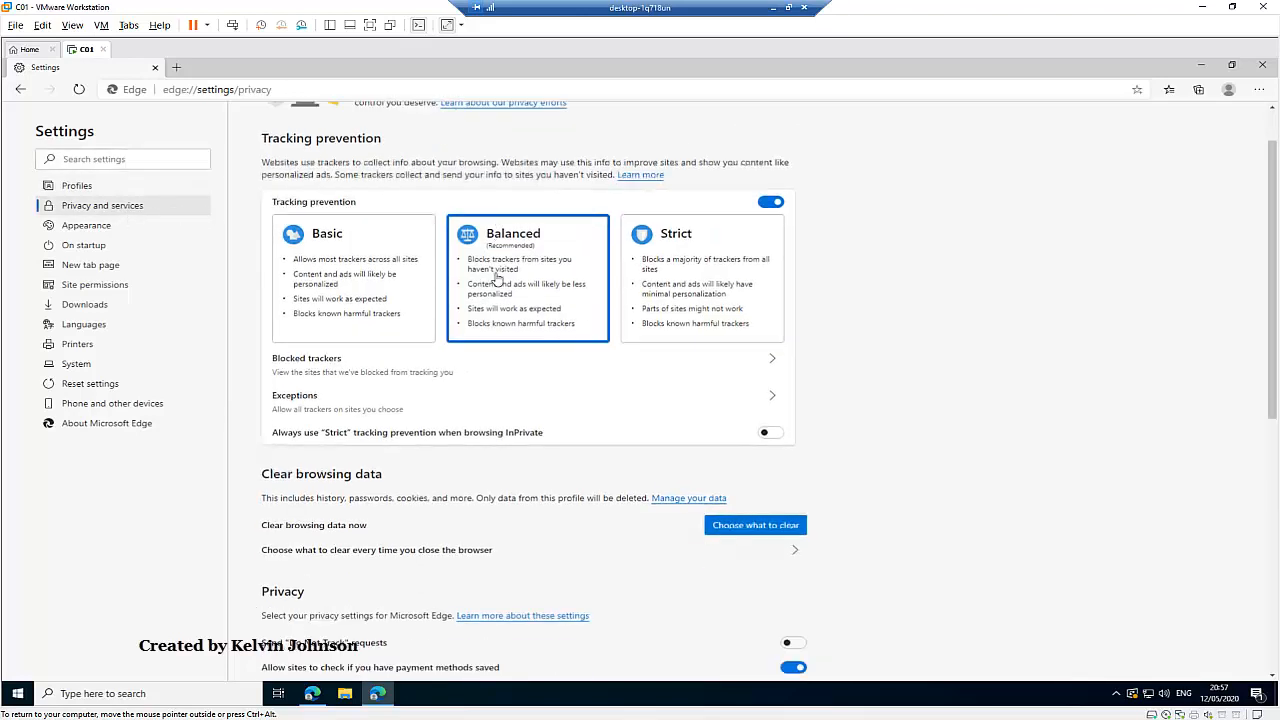
scroll(497, 278, down, 5)
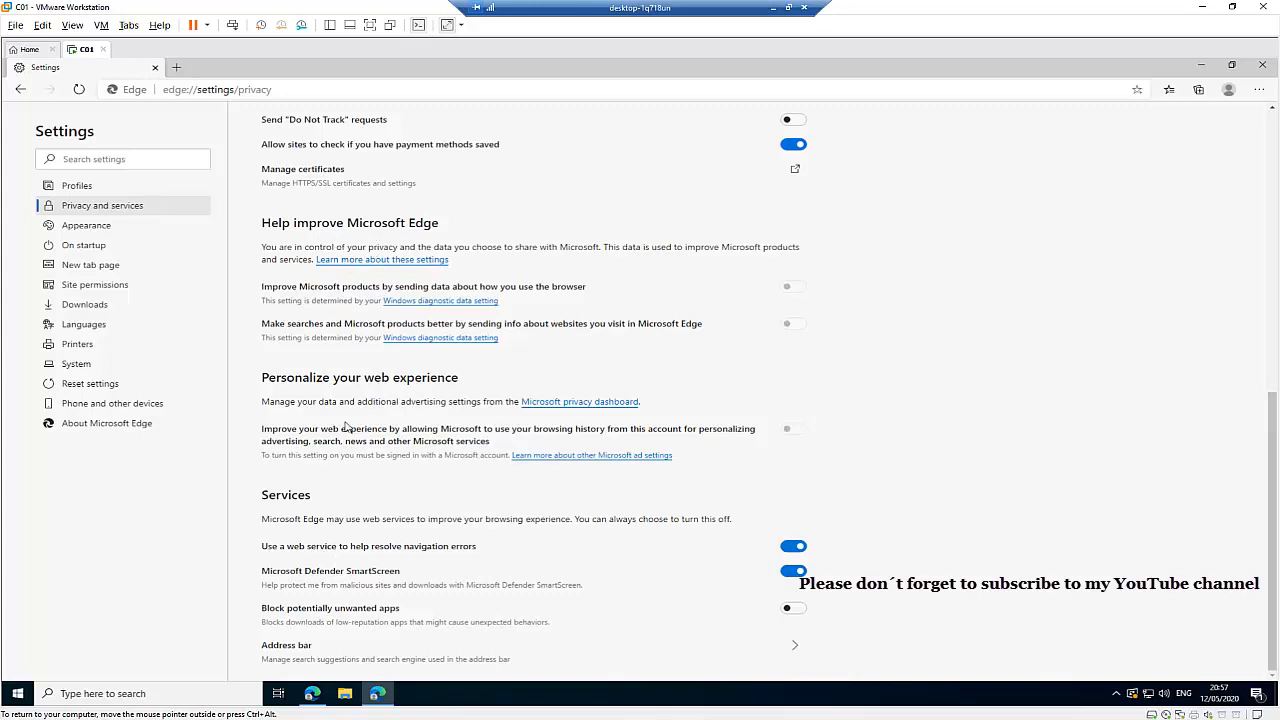
Step: Set Profile 2 to continue where you left off on startup, and open its new tab page layout options
click(88, 246)
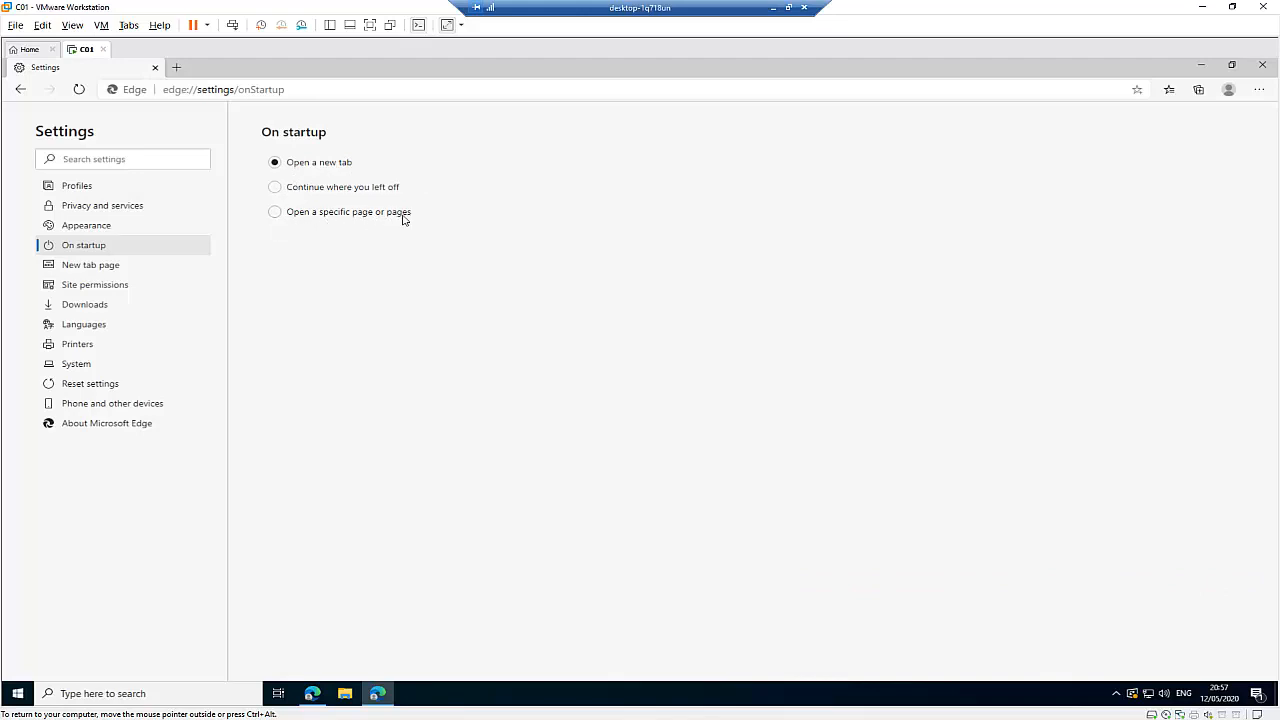
click(329, 193)
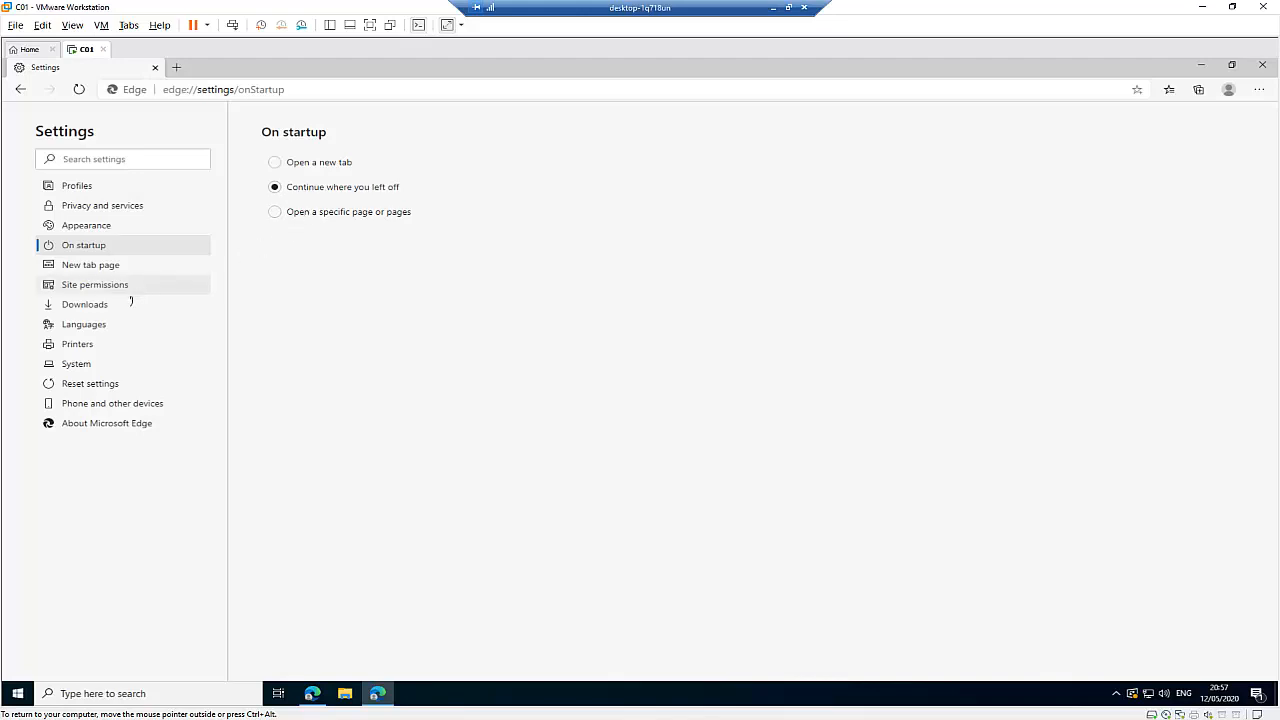
click(99, 269)
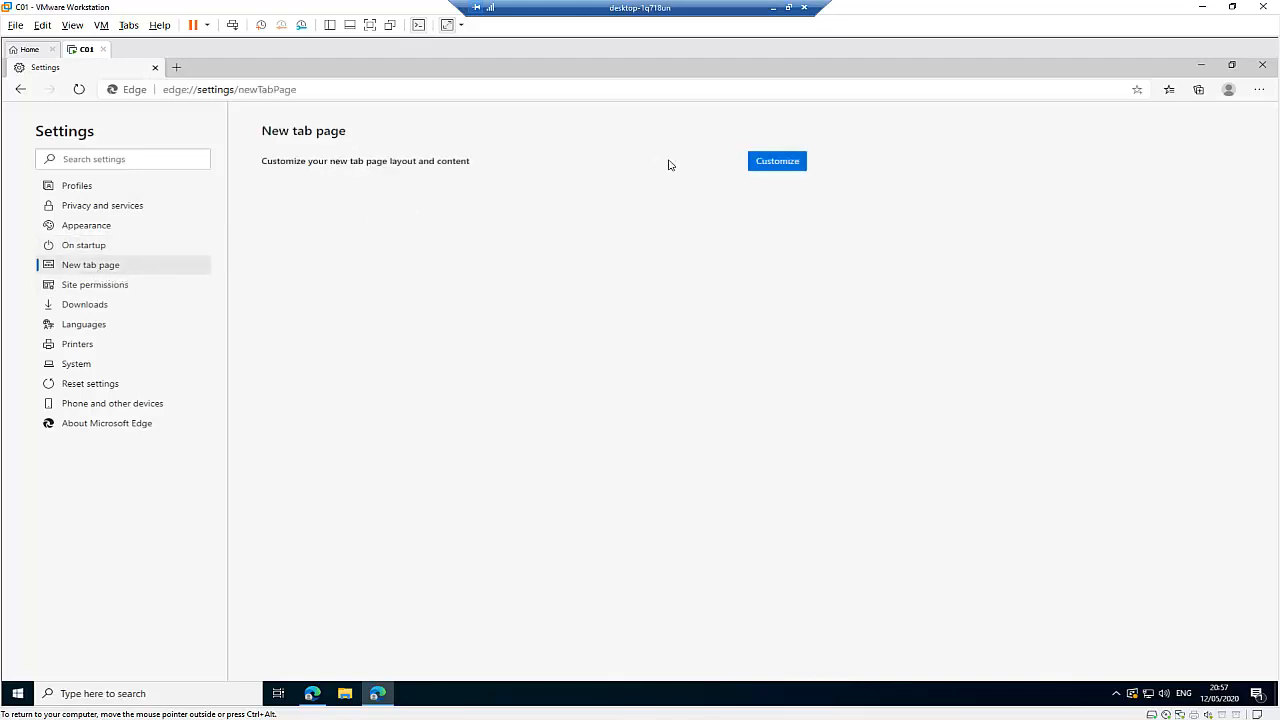
click(779, 164)
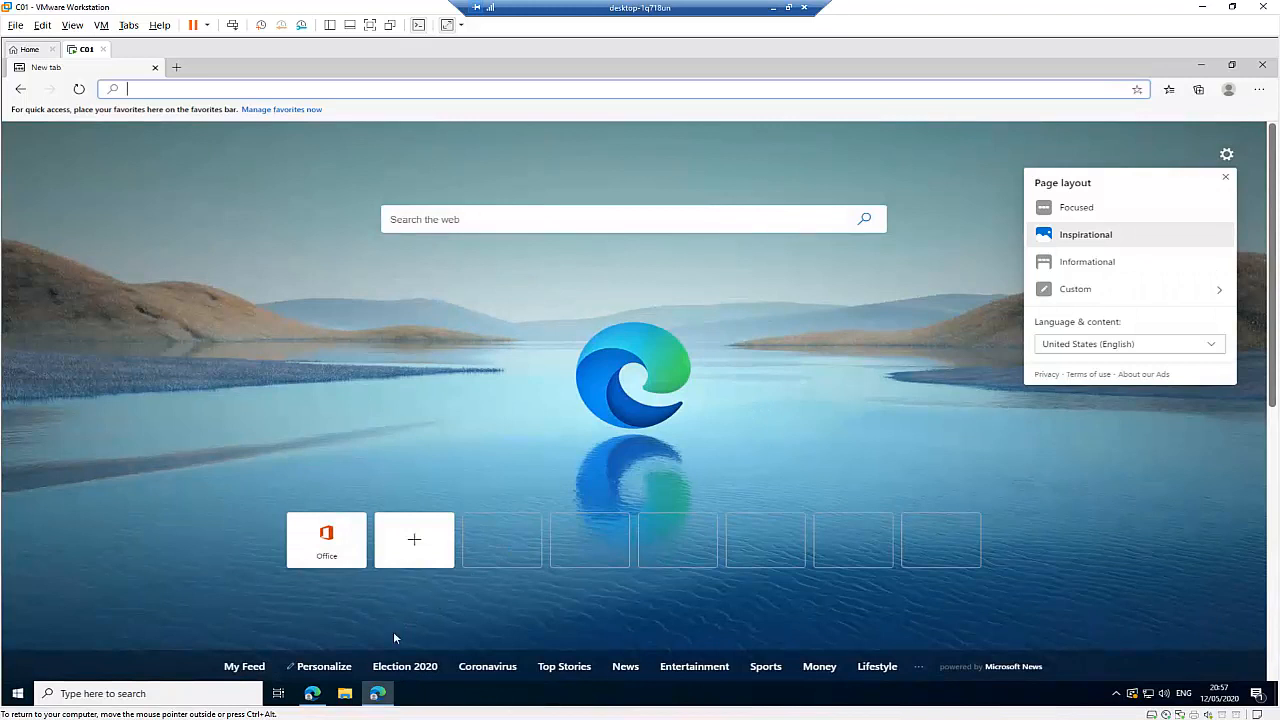
Step: Return to the Work profile's window and examine its full list of site permissions
click(312, 693)
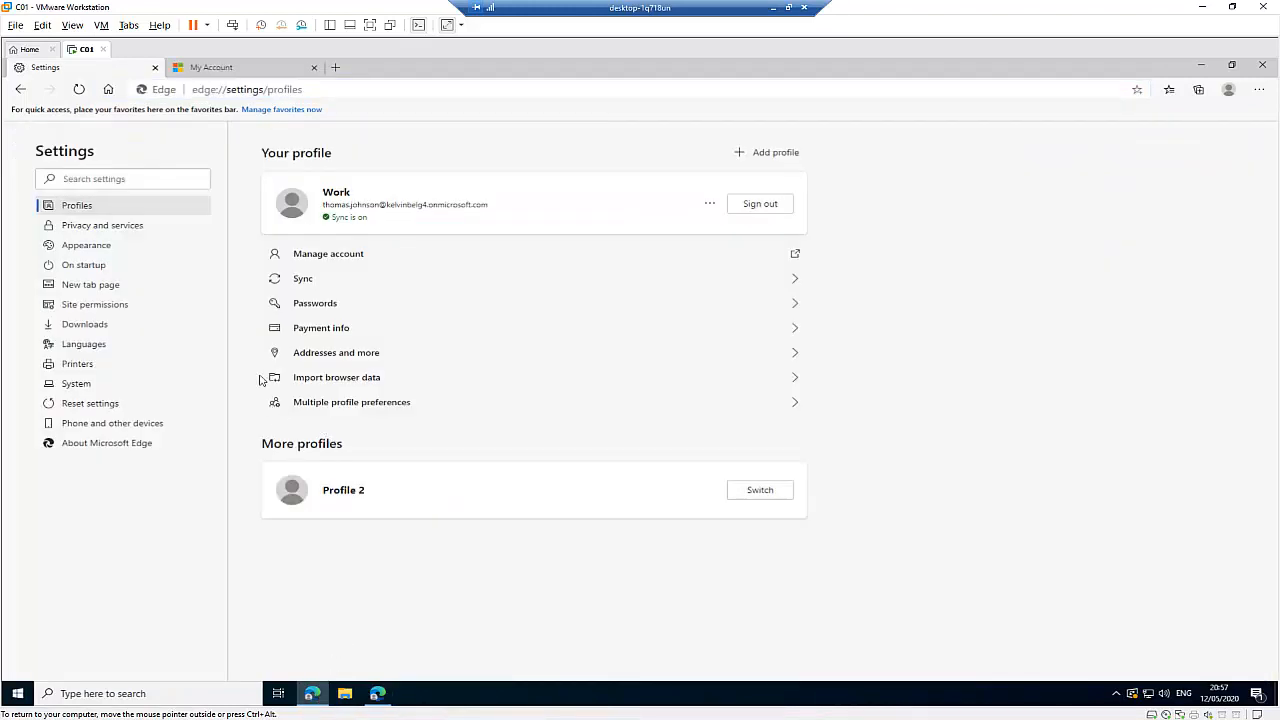
click(92, 309)
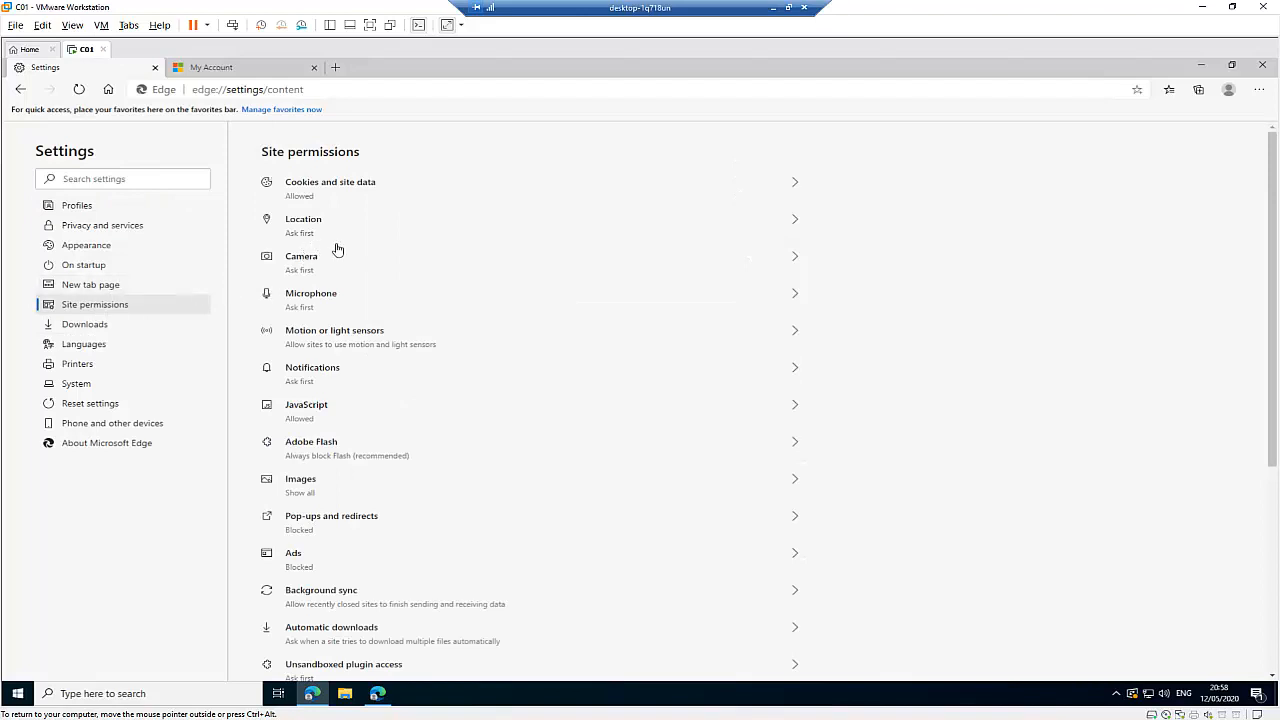
scroll(360, 242, down, 2)
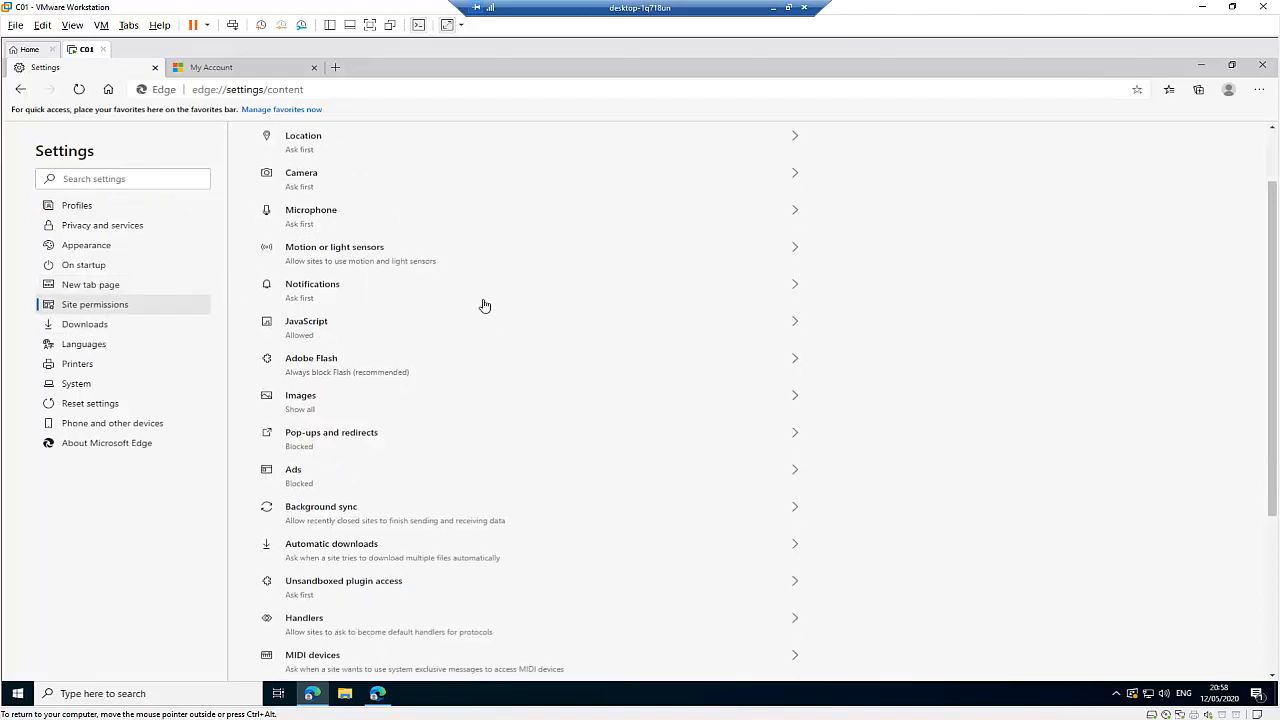
scroll(490, 320, down, 2)
scroll(530, 365, down, 3)
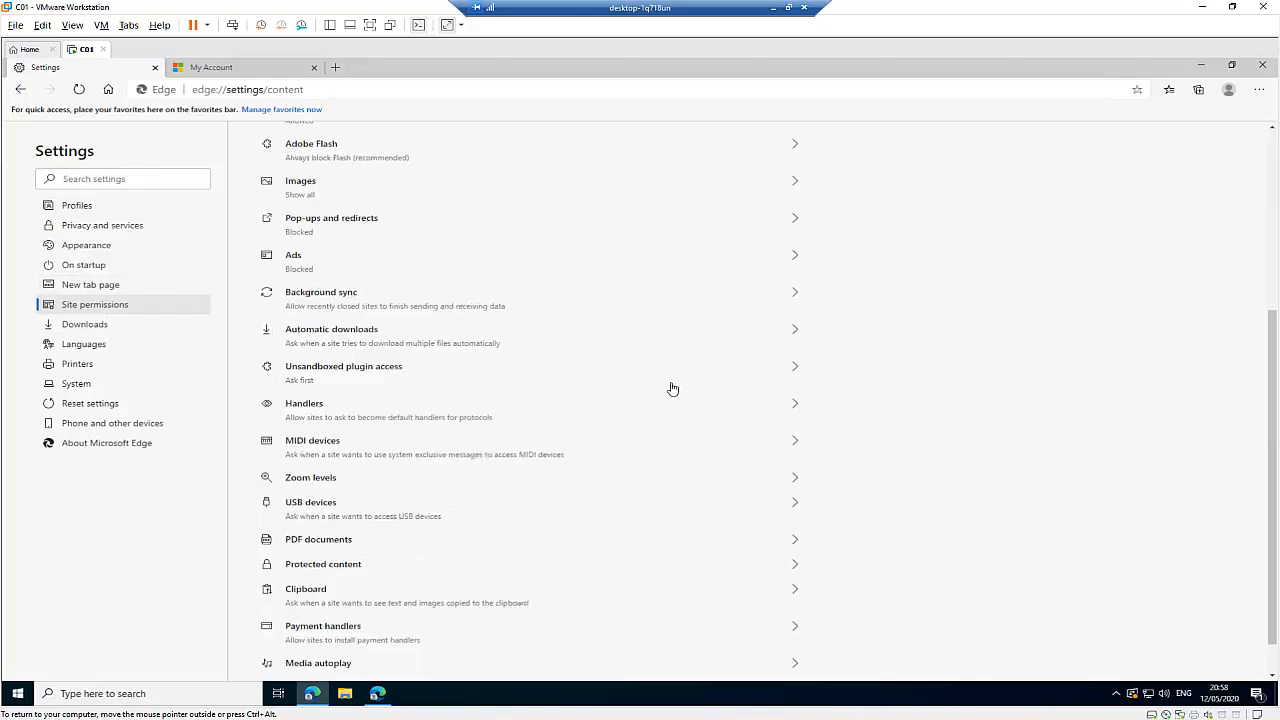
scroll(672, 388, down, 1)
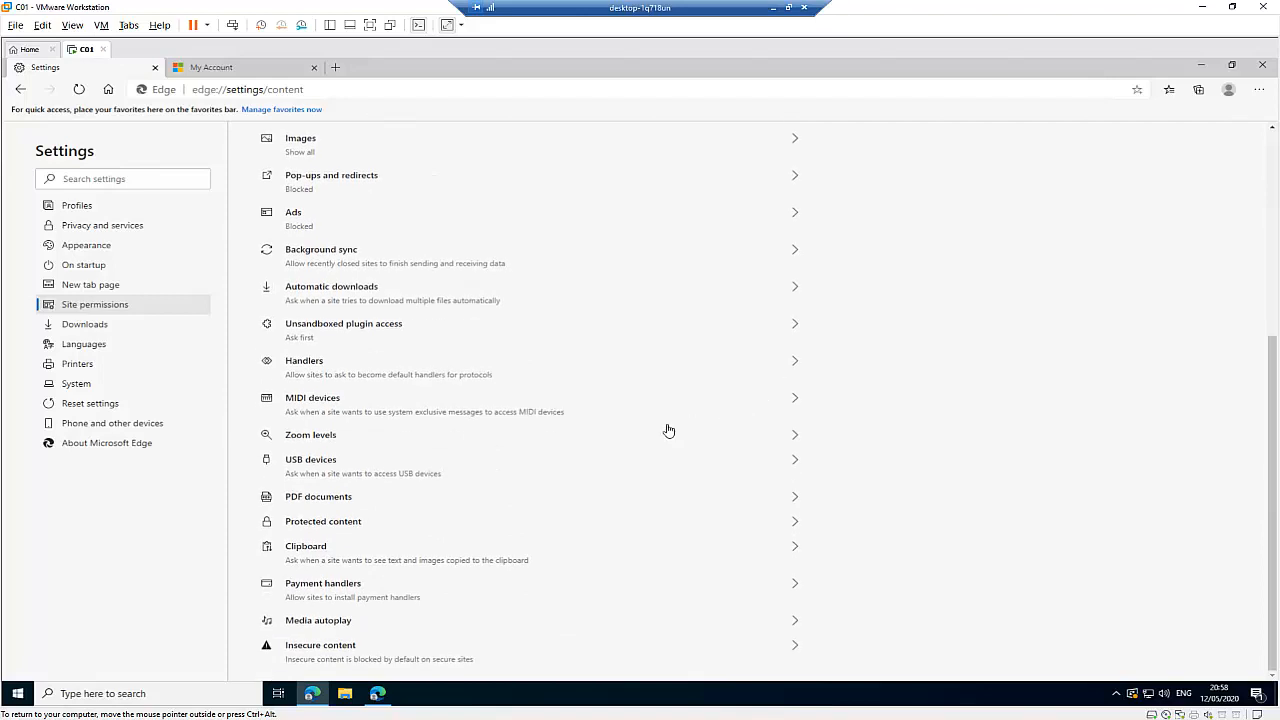
scroll(480, 455, up, 7)
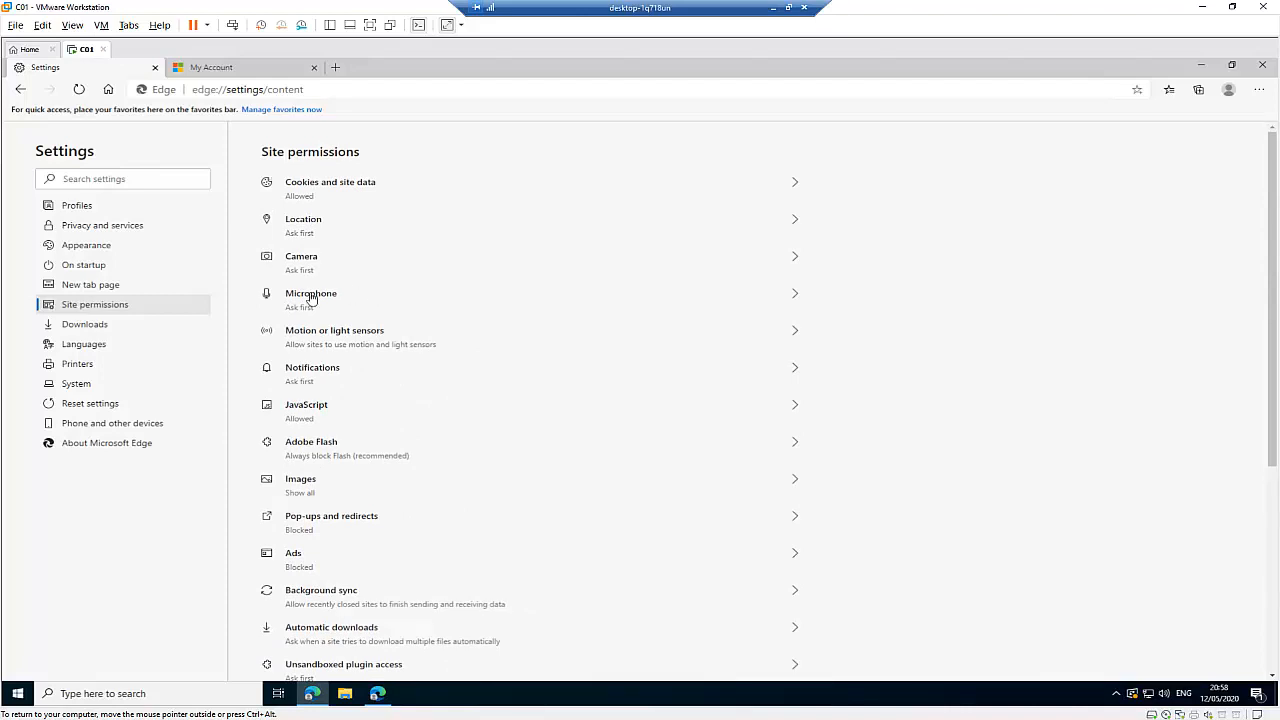
Step: Set the download location to the Documents folder
click(113, 327)
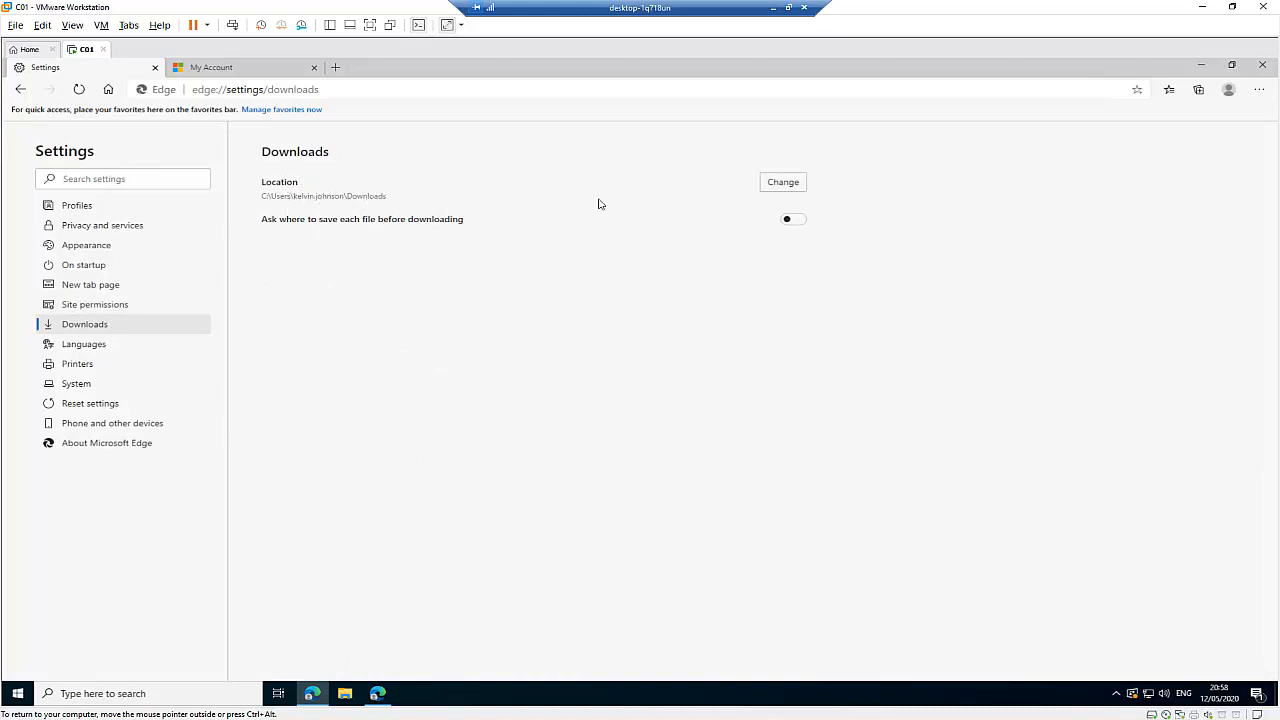
click(782, 187)
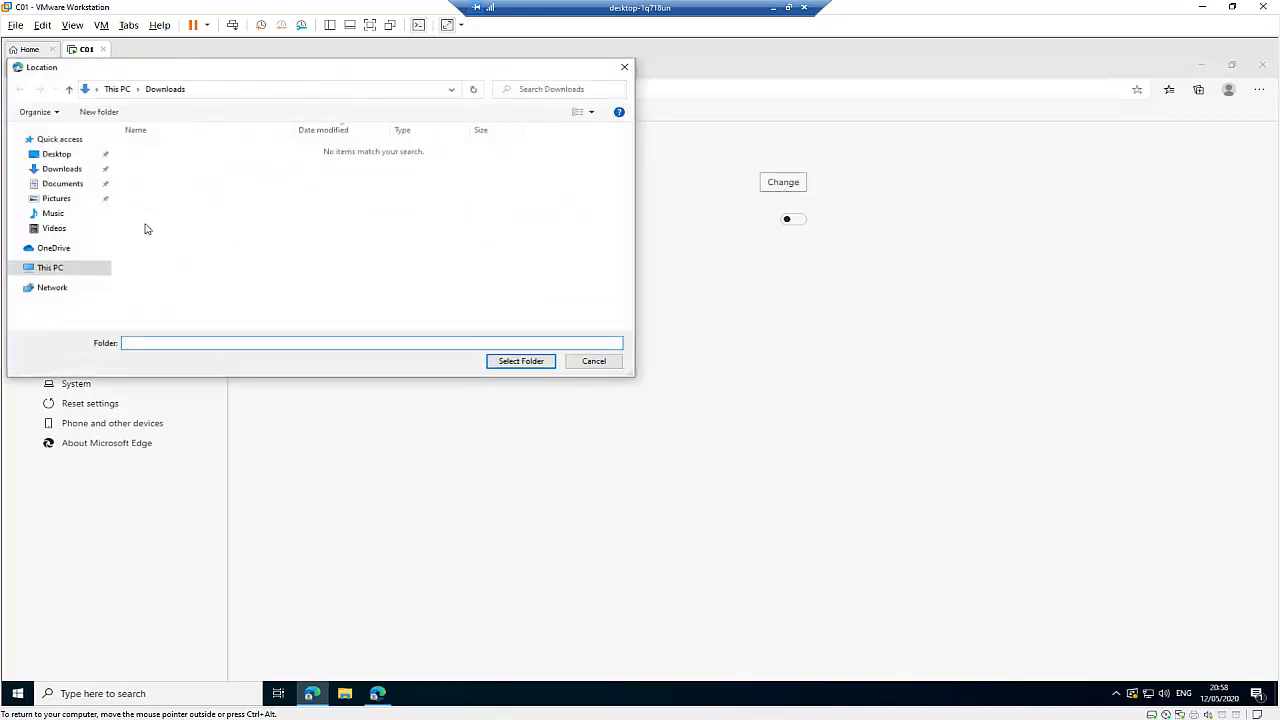
click(66, 186)
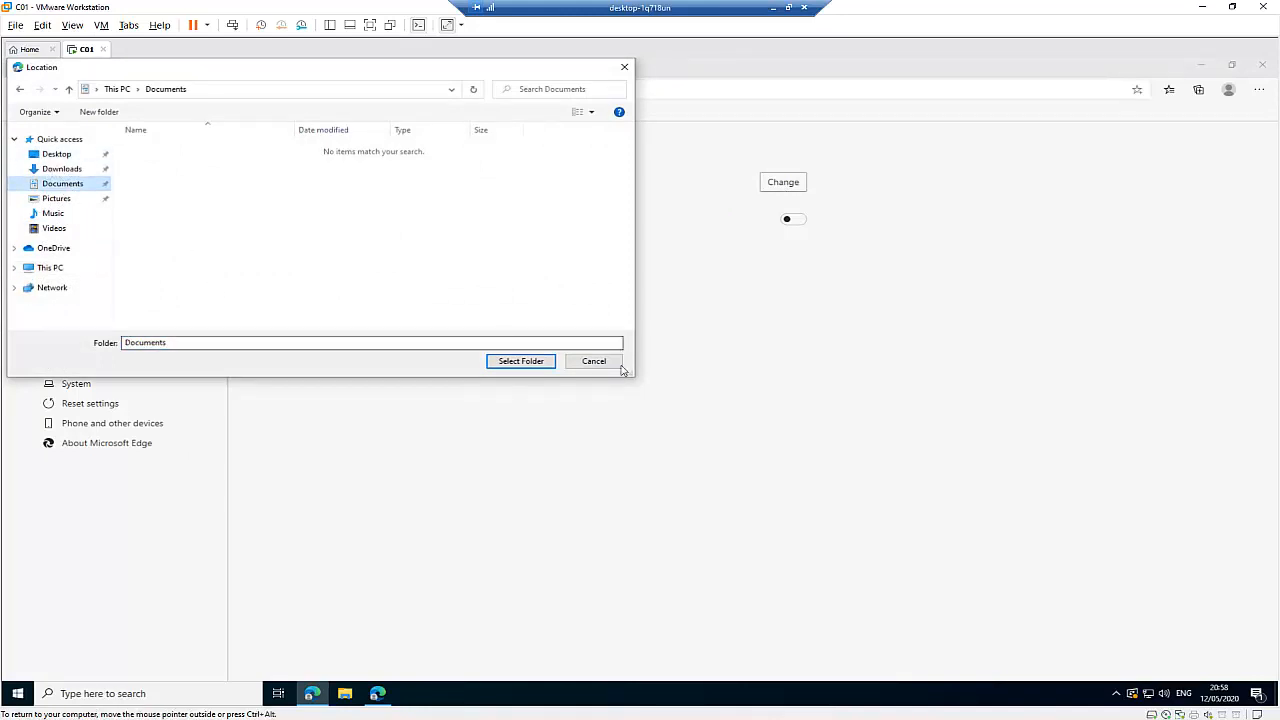
click(553, 364)
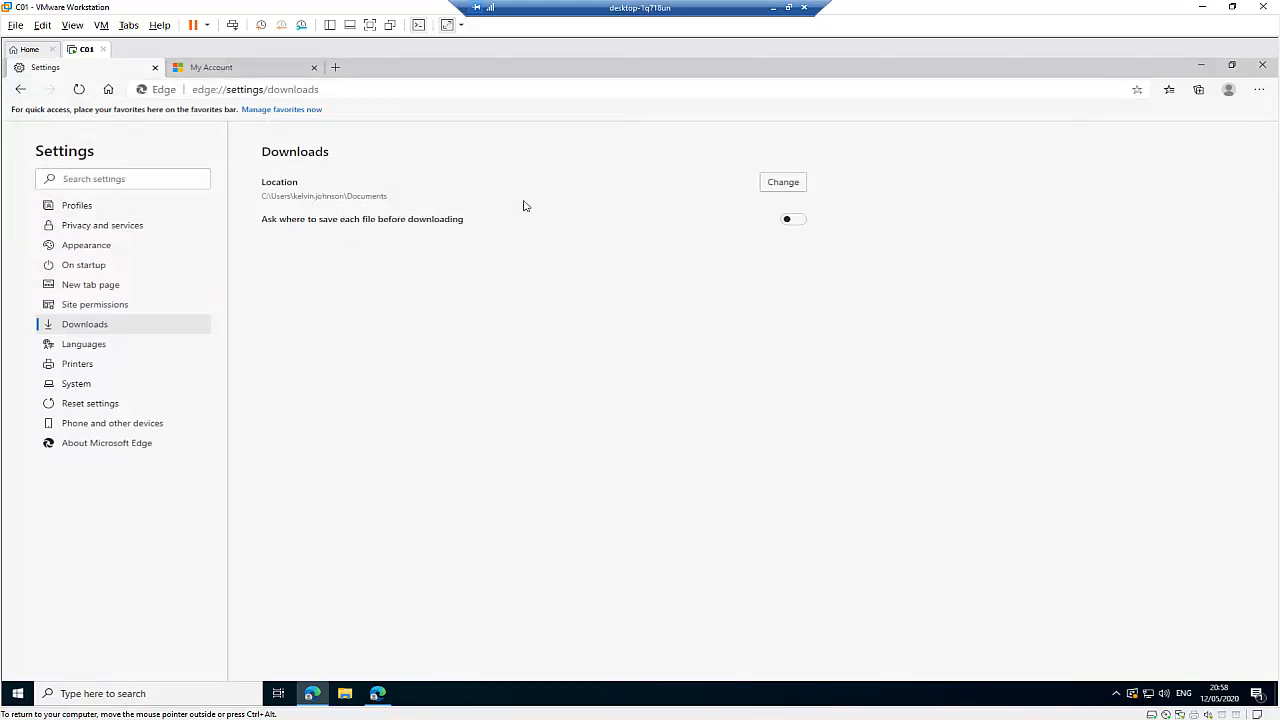
Step: Set the download location back to the Downloads folder and try the option to ask where to save each file
click(780, 186)
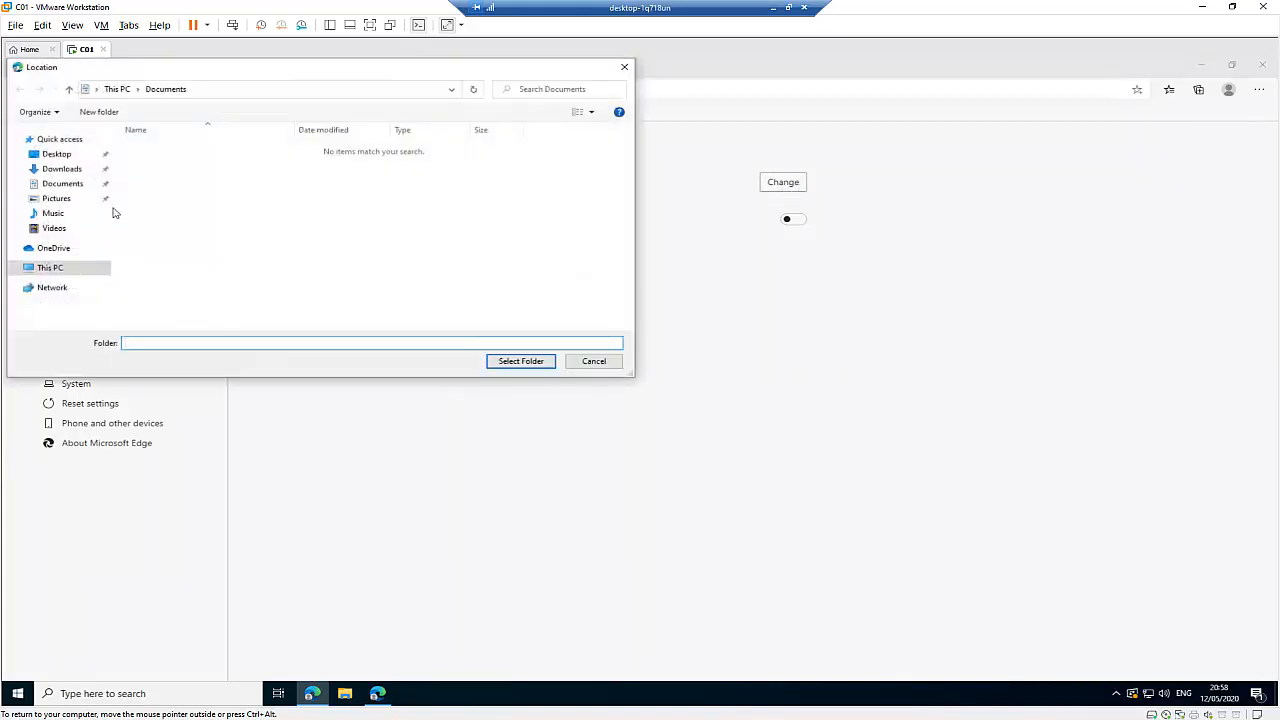
click(66, 169)
click(503, 362)
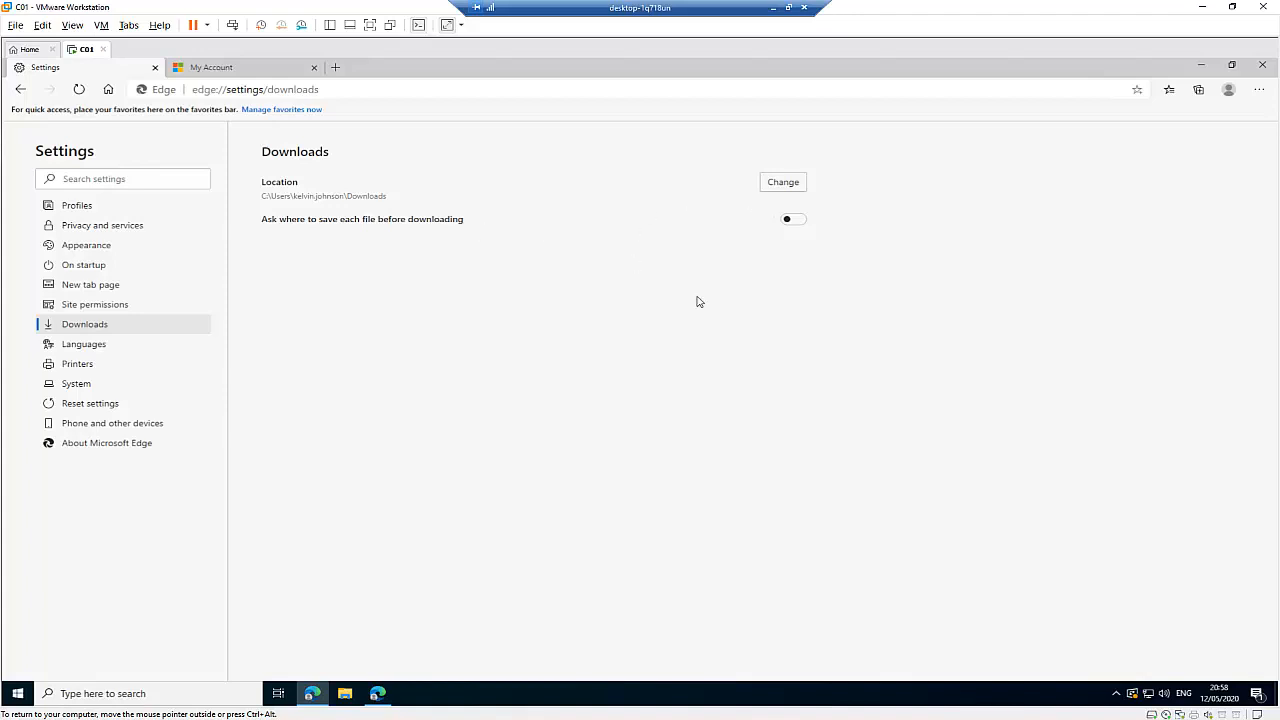
click(797, 221)
click(790, 220)
Step: Review the language settings and the available actions for English (United States) and English
click(106, 346)
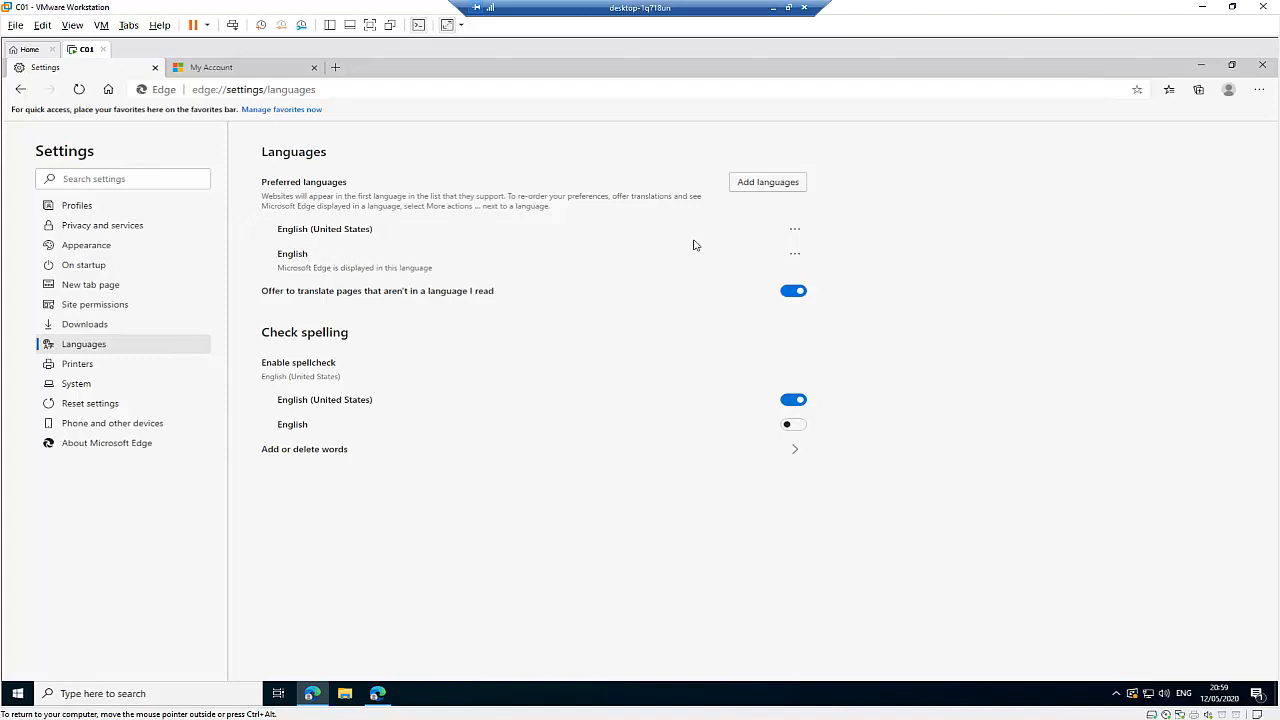
click(795, 230)
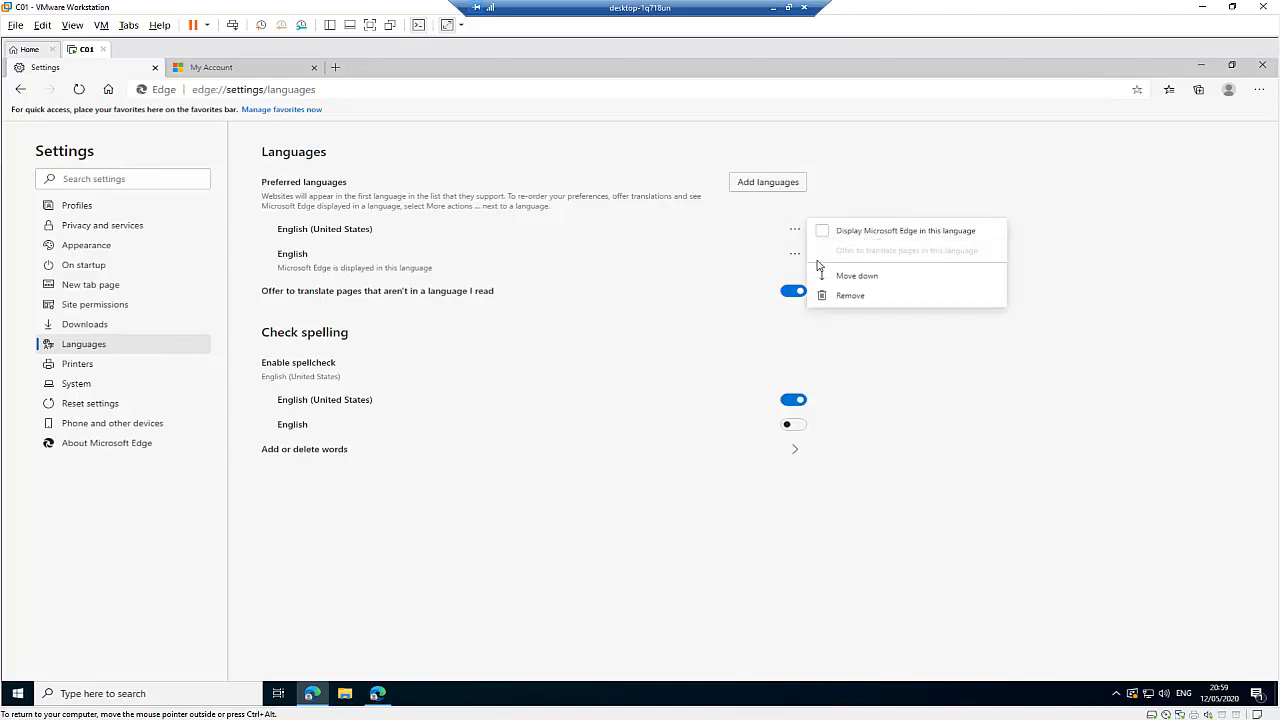
click(367, 262)
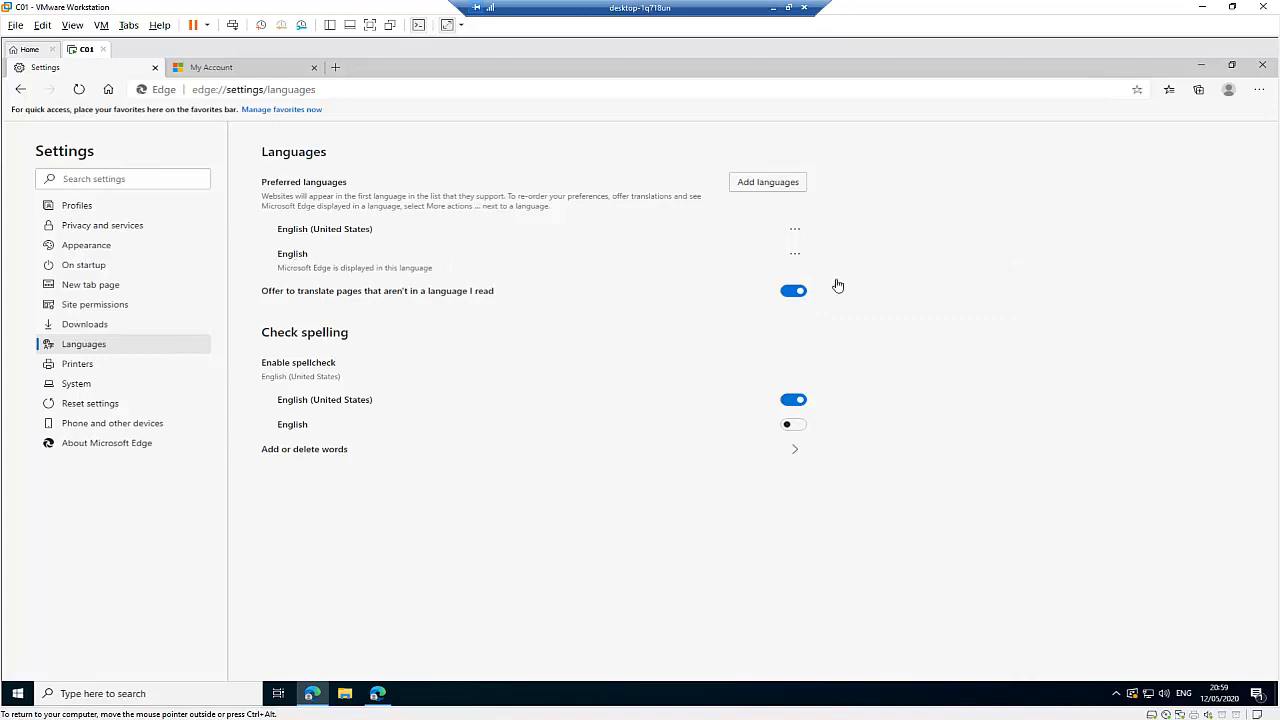
click(795, 254)
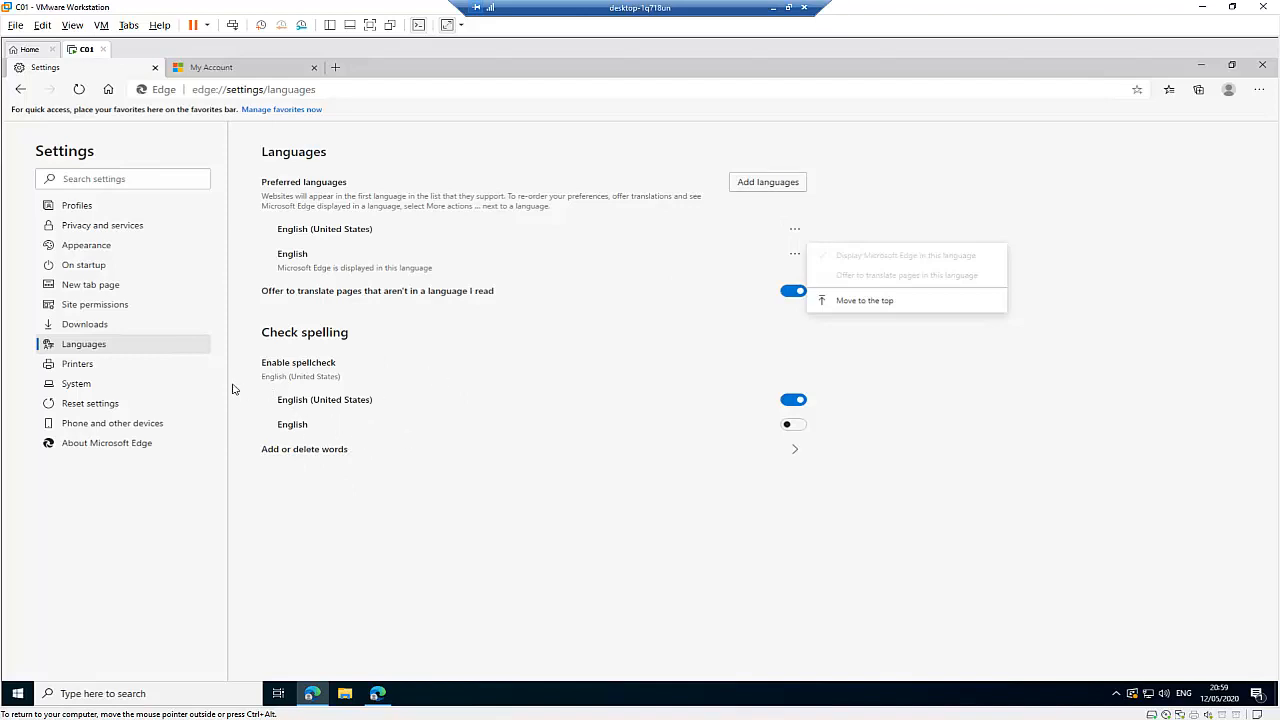
Step: View the Windows Printers & scanners settings through the browser's printer management option, then close them
click(87, 367)
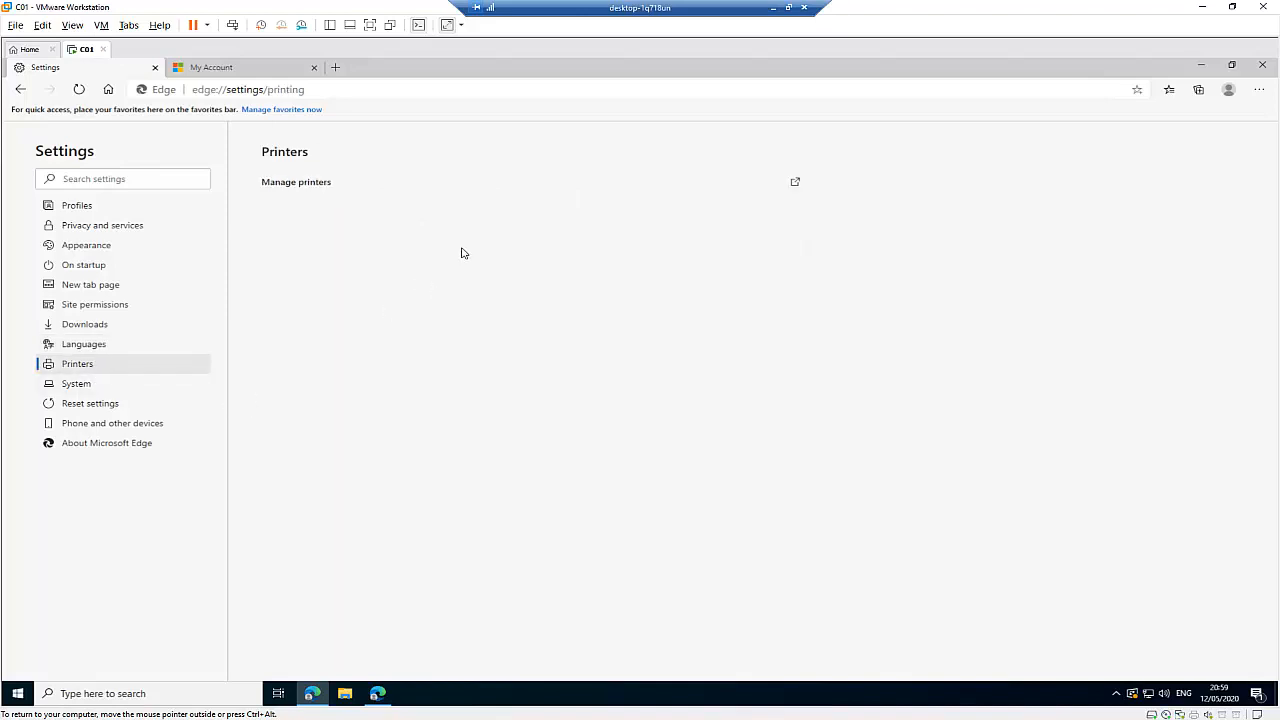
click(330, 185)
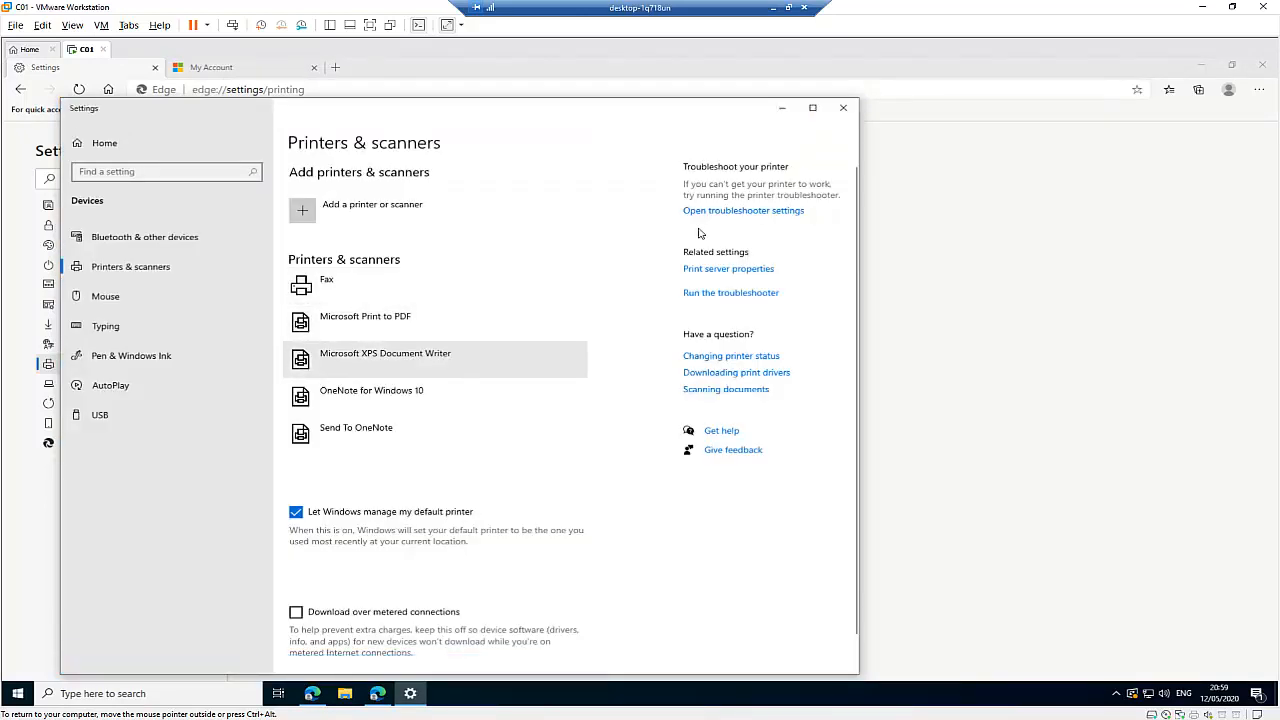
click(843, 107)
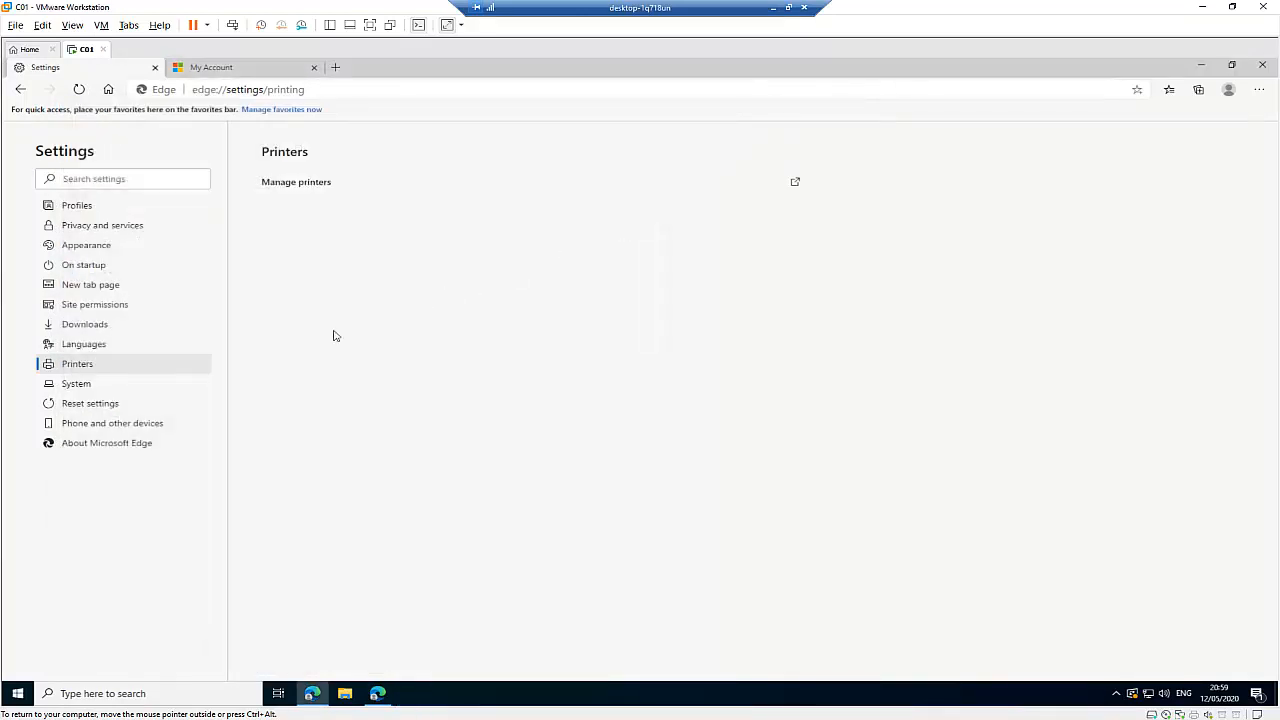
Step: In the System settings, switch background apps off and back on, and view the computer's proxy settings before closing them
click(80, 384)
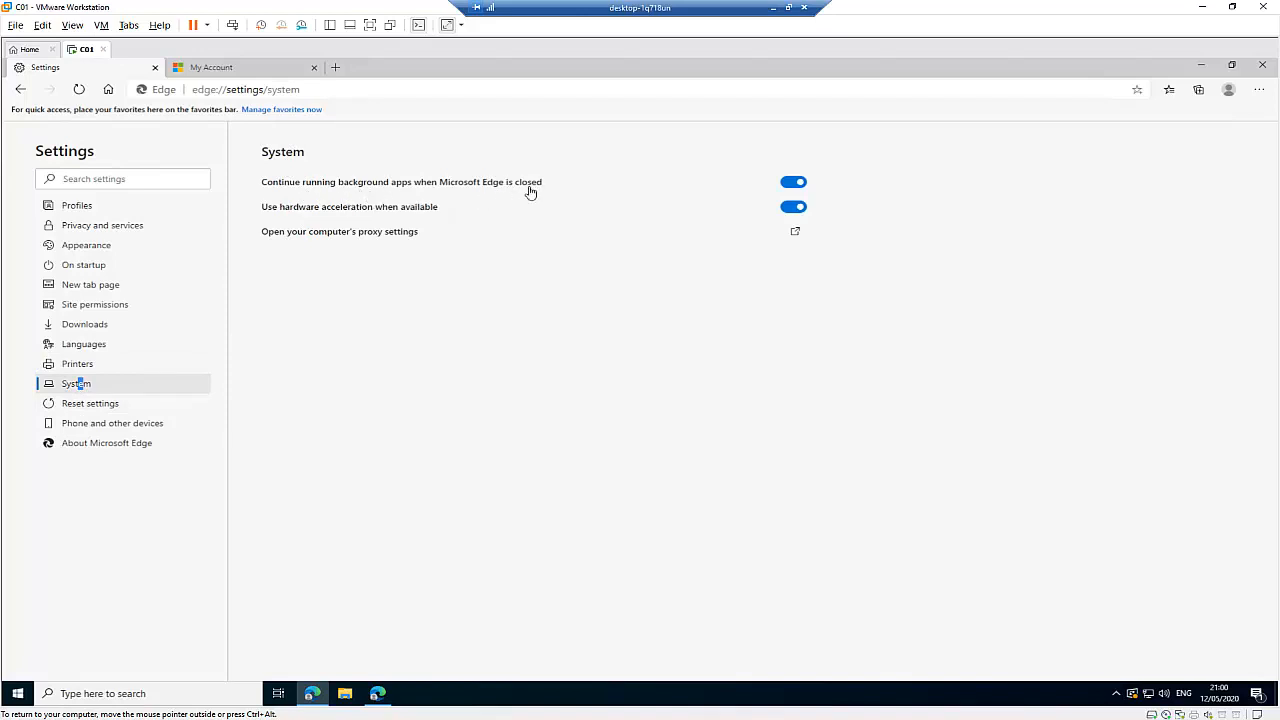
click(788, 186)
click(797, 184)
click(795, 231)
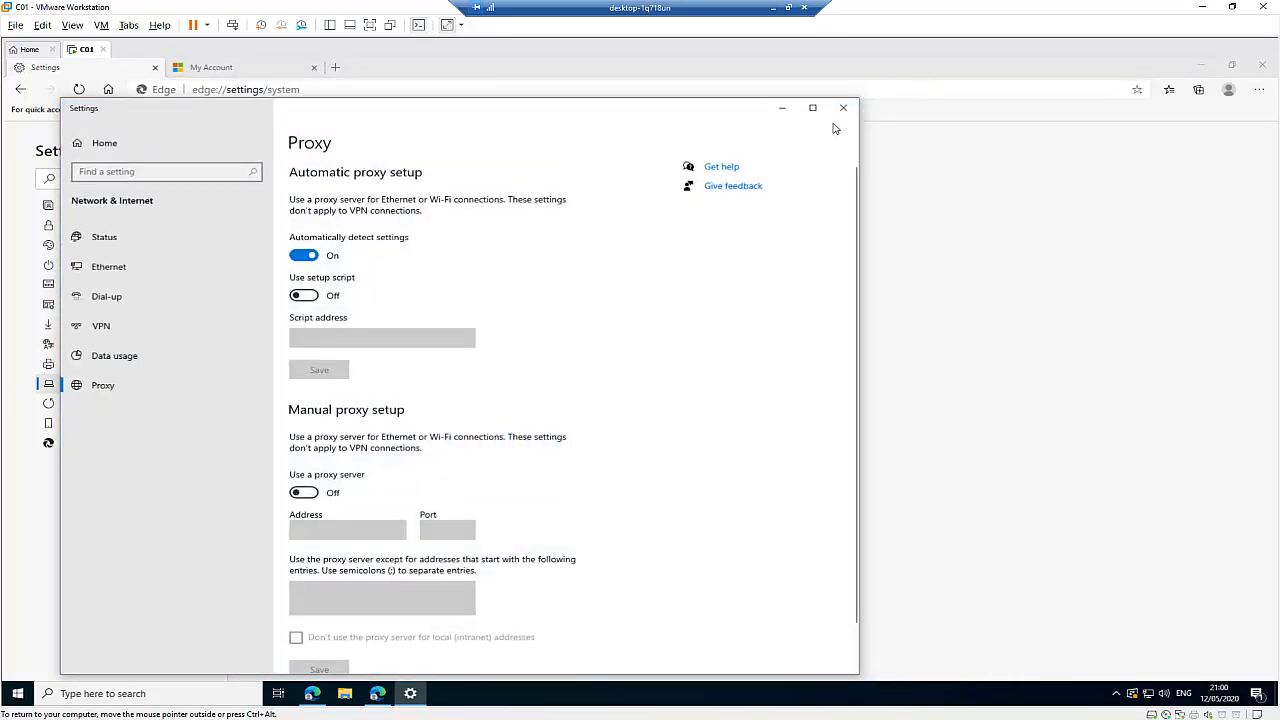
click(843, 108)
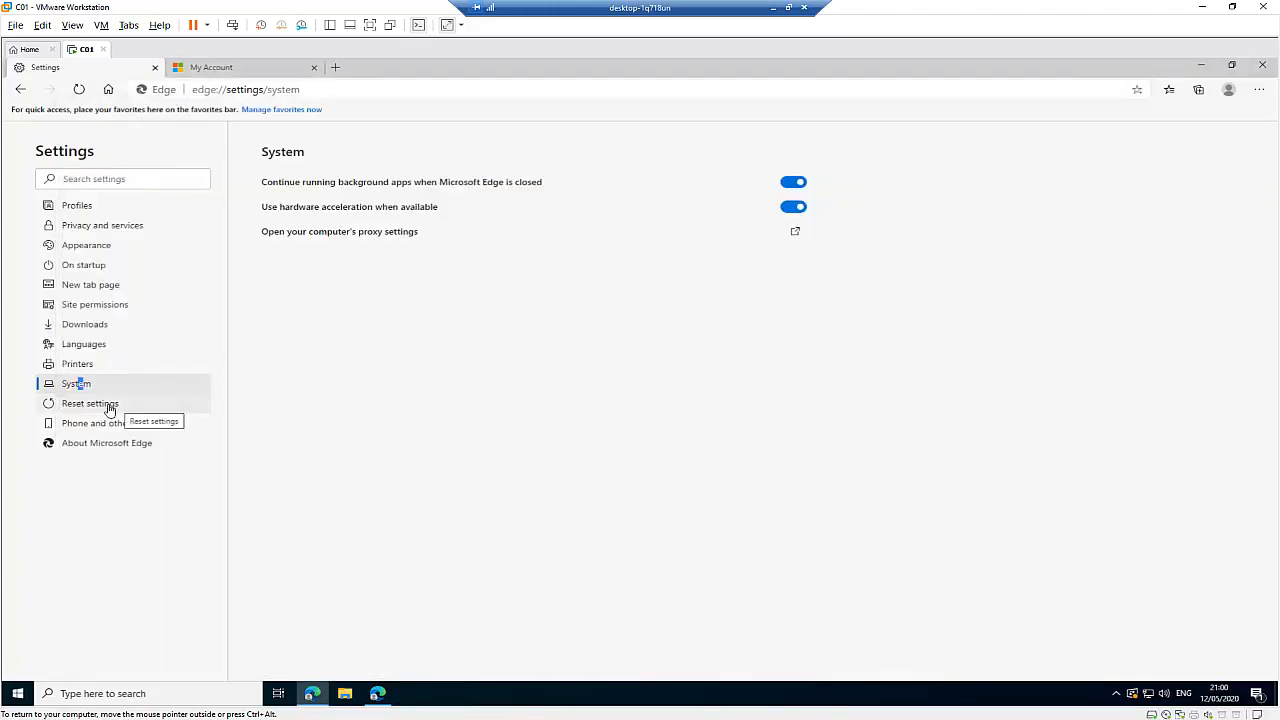
Step: Review the option to restore settings to their default values and cancel the reset
click(108, 406)
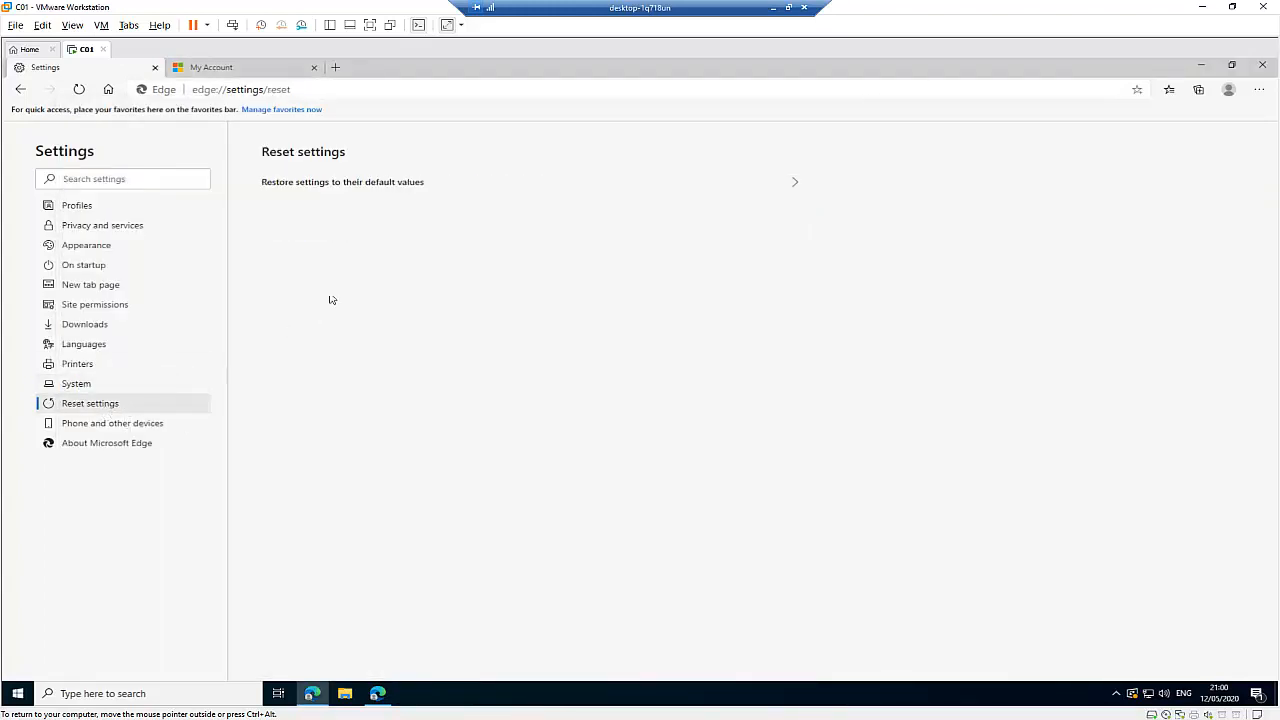
click(345, 190)
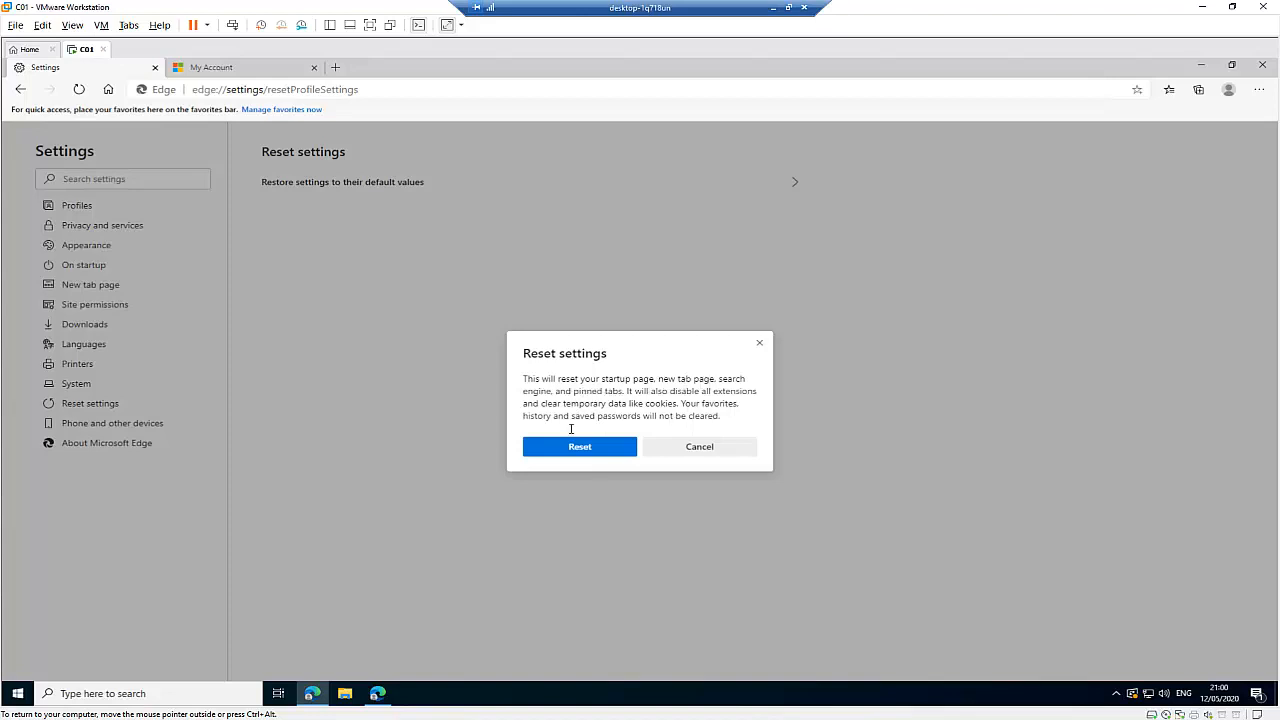
click(686, 446)
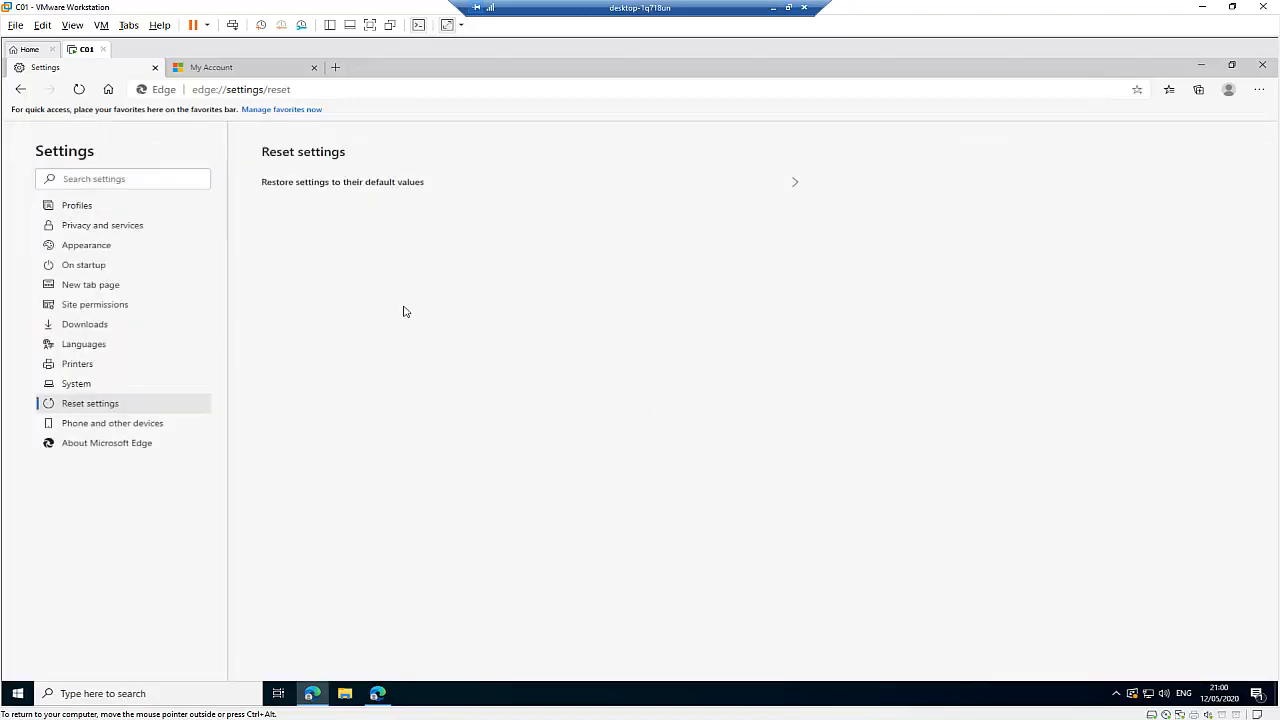
Step: Review the setup information for phones and other devices and the version information about Microsoft Edge
click(130, 426)
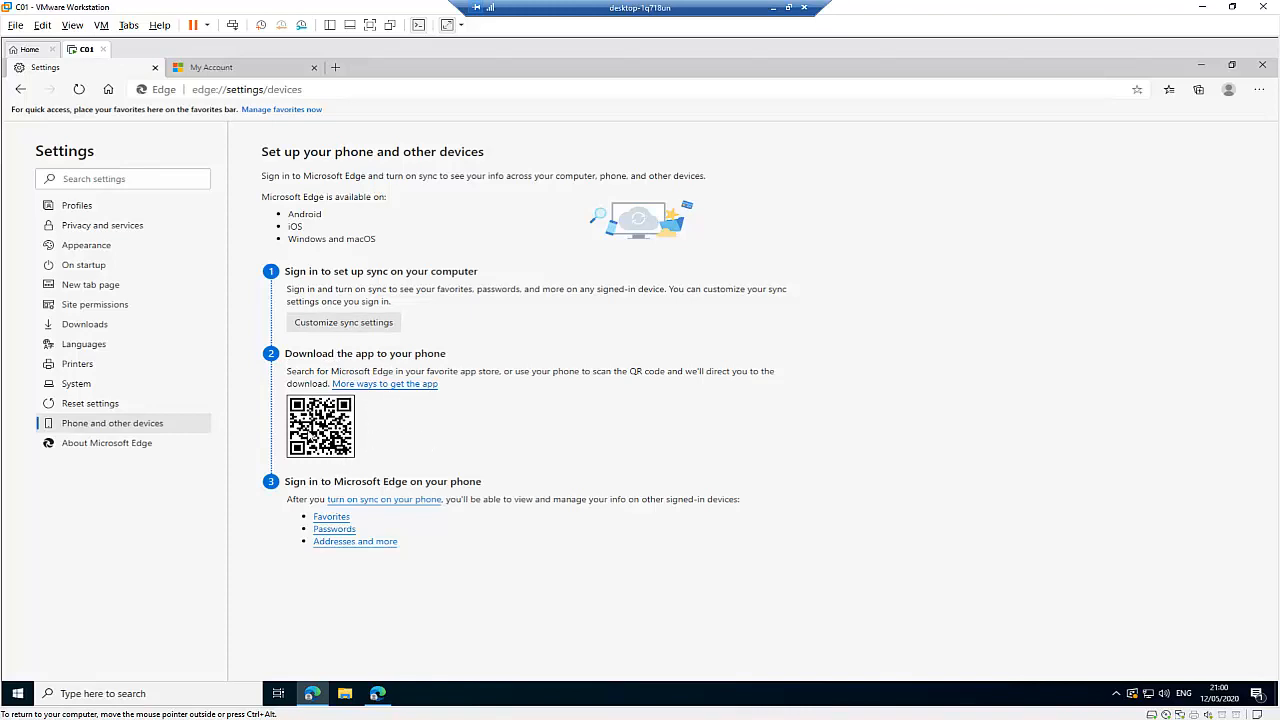
click(131, 446)
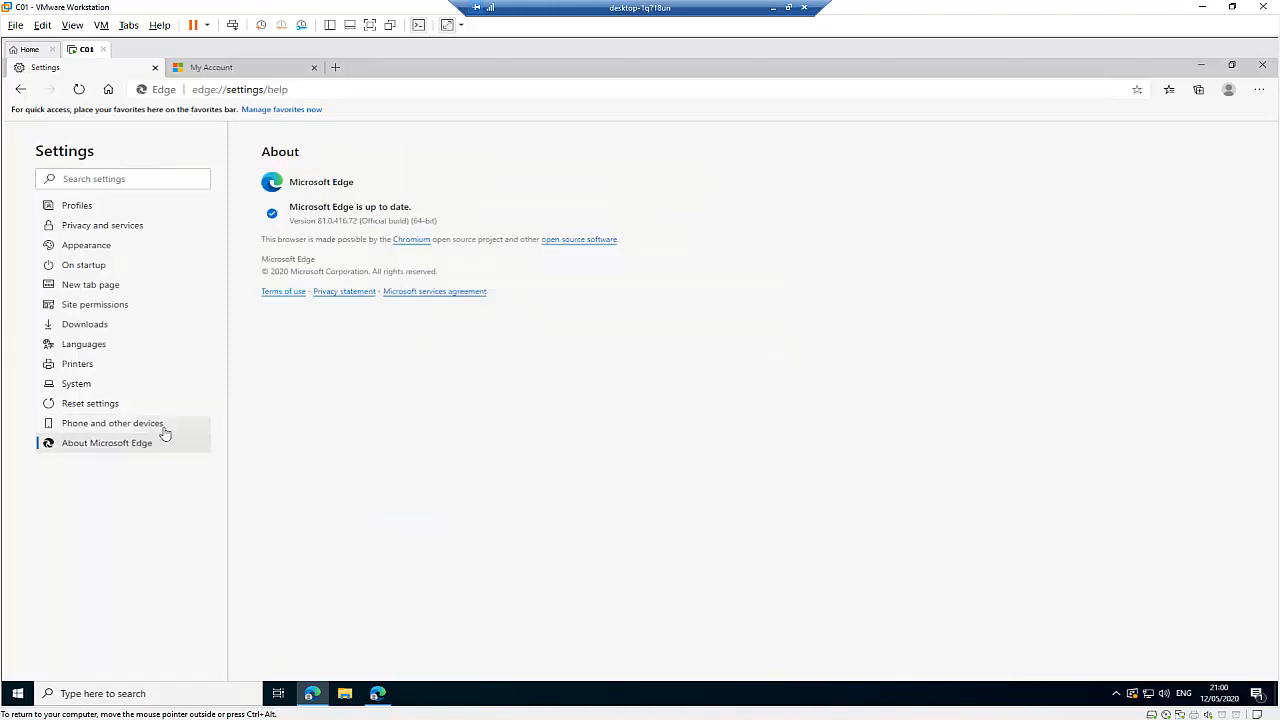